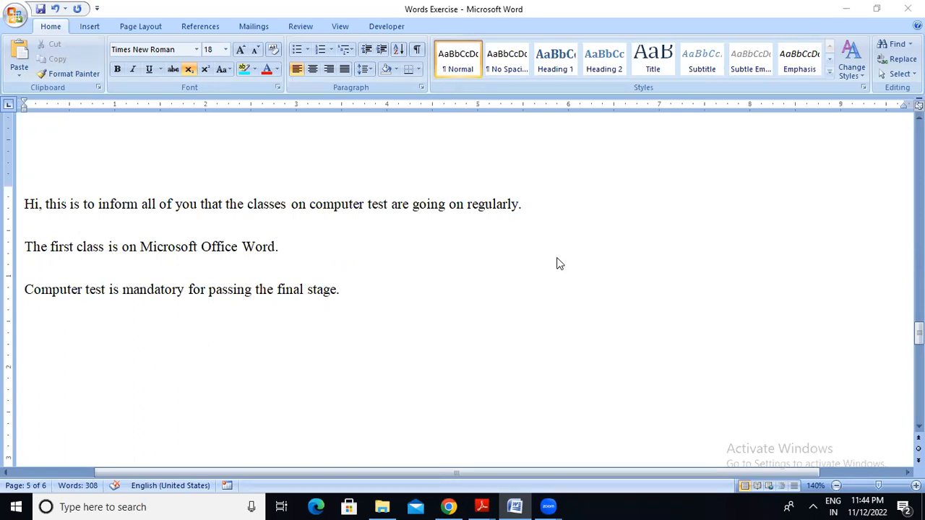
- Increase the indent of the first paragraph by one level, undo the indent, and redo it
left_click(26, 204)
left_click_drag(26, 205, 343, 299)
left_click(341, 295)
left_click(23, 204)
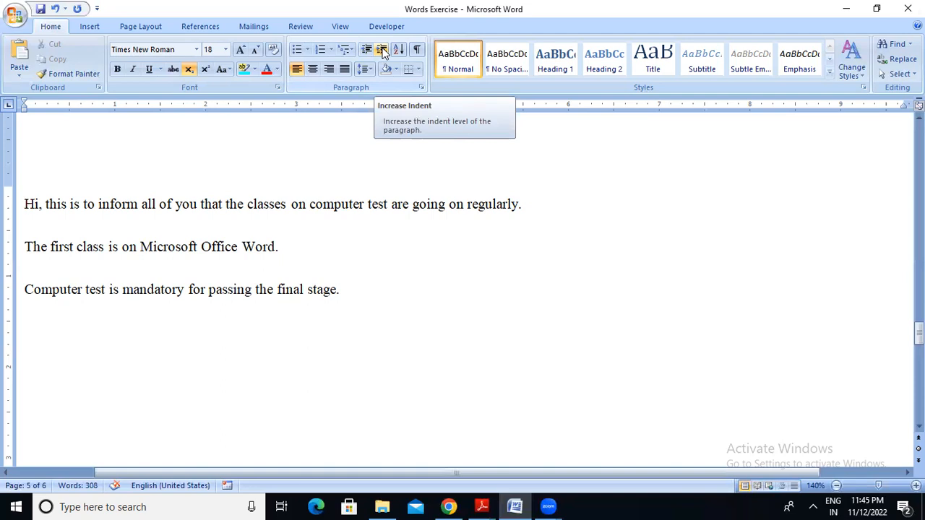
left_click(383, 52)
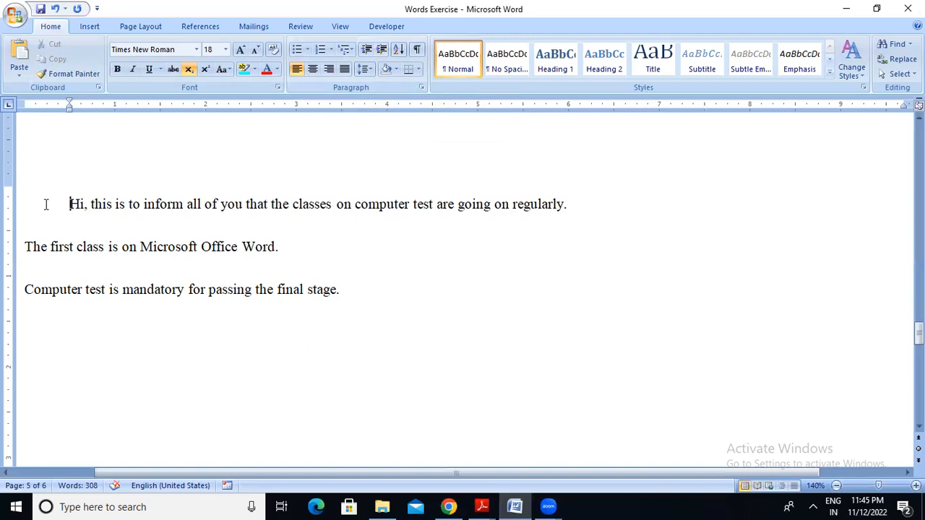
left_click(55, 9)
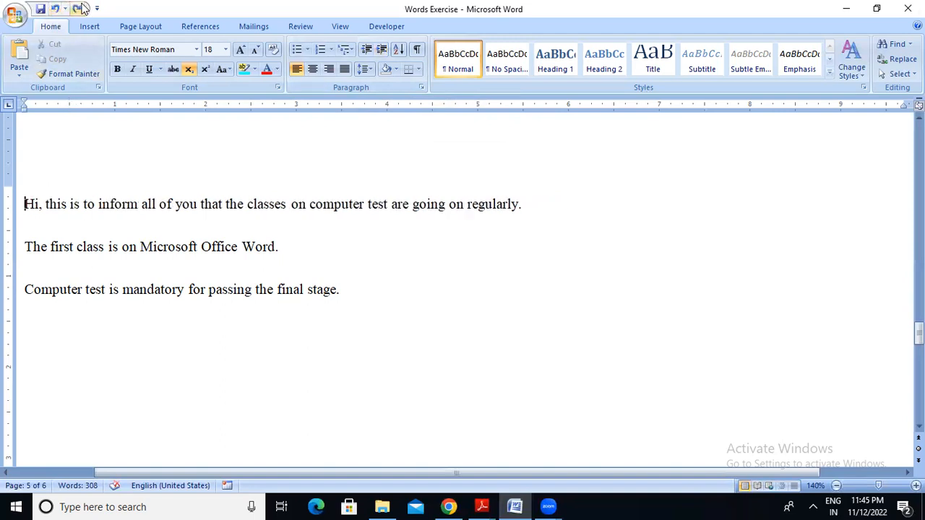
left_click(77, 9)
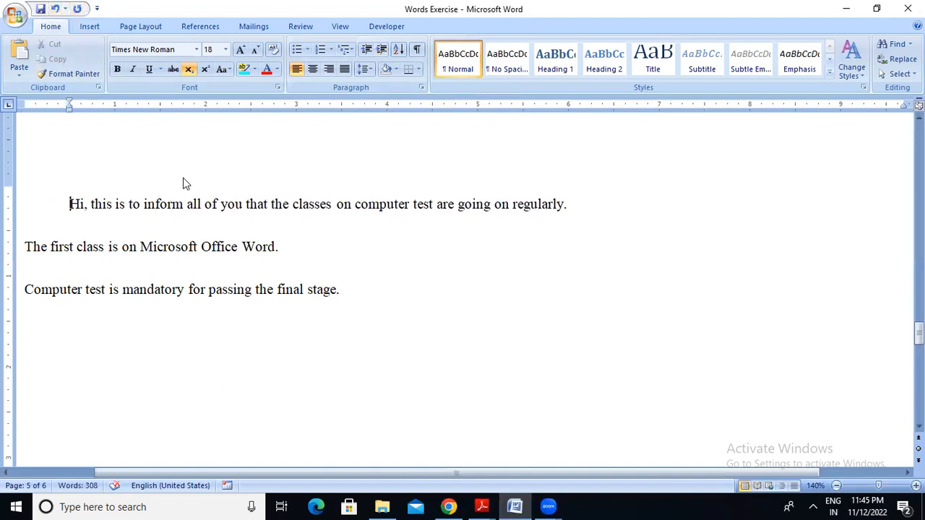
- Tab-indent the second paragraph, "The first class is on Microsoft Office Word.", and decrease its left indent by one level
left_click(141, 246)
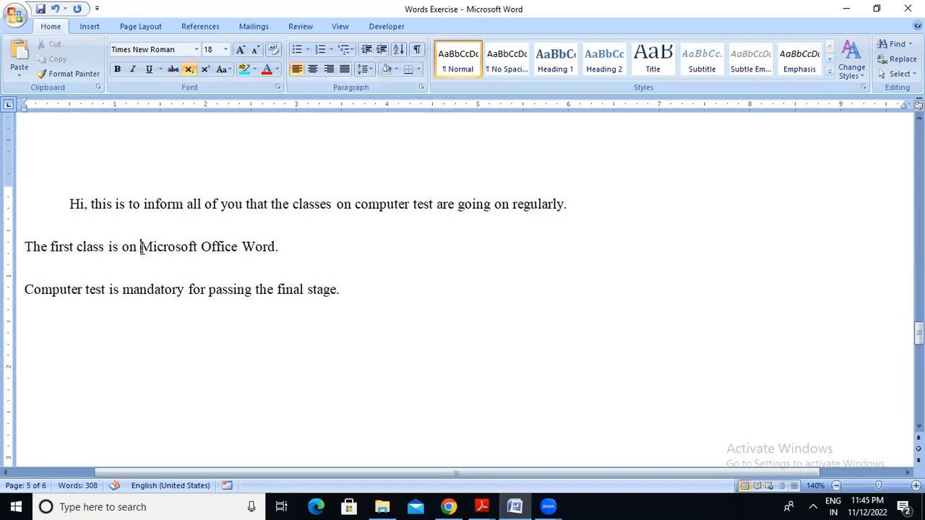
left_click(368, 51)
key("Tab")
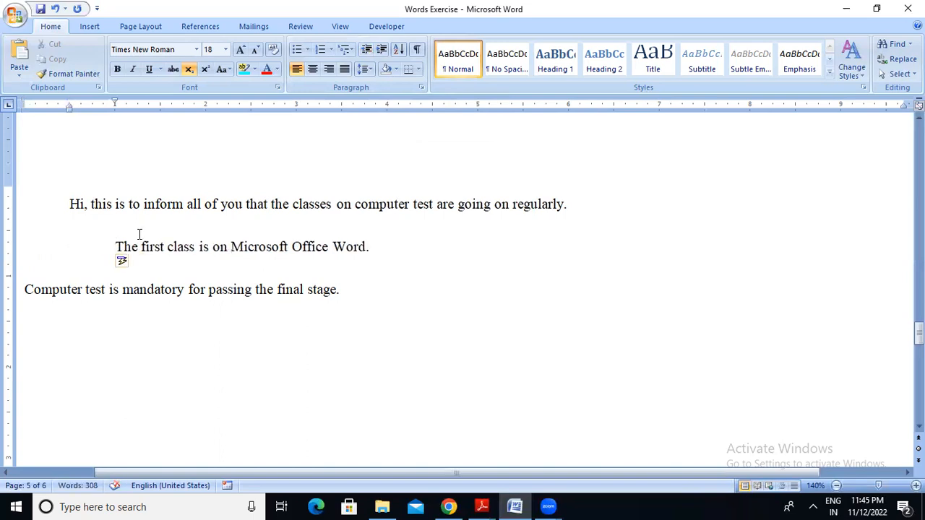
left_click(370, 247)
left_click(367, 49)
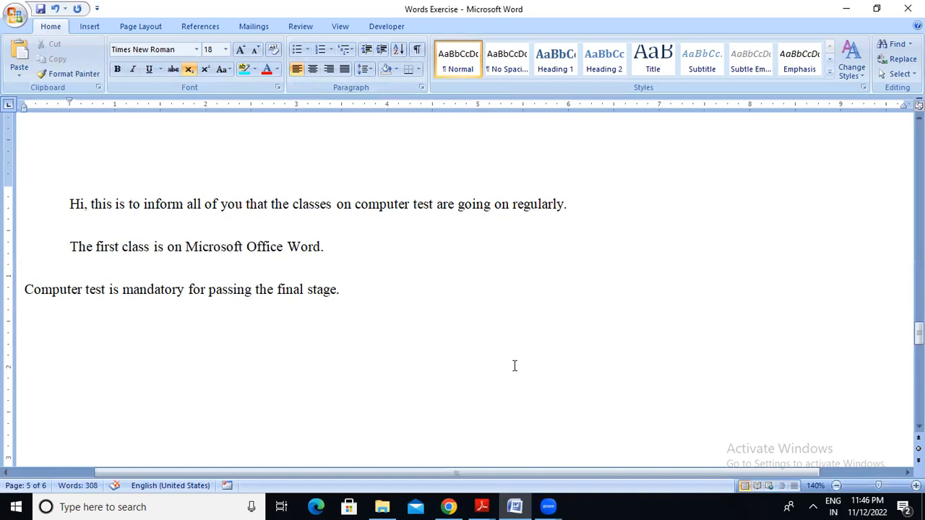
- Indent the third paragraph, "Computer test is mandatory for passing the final stage.", by one tab
left_click(581, 505)
left_click(421, 355)
key("Tab")
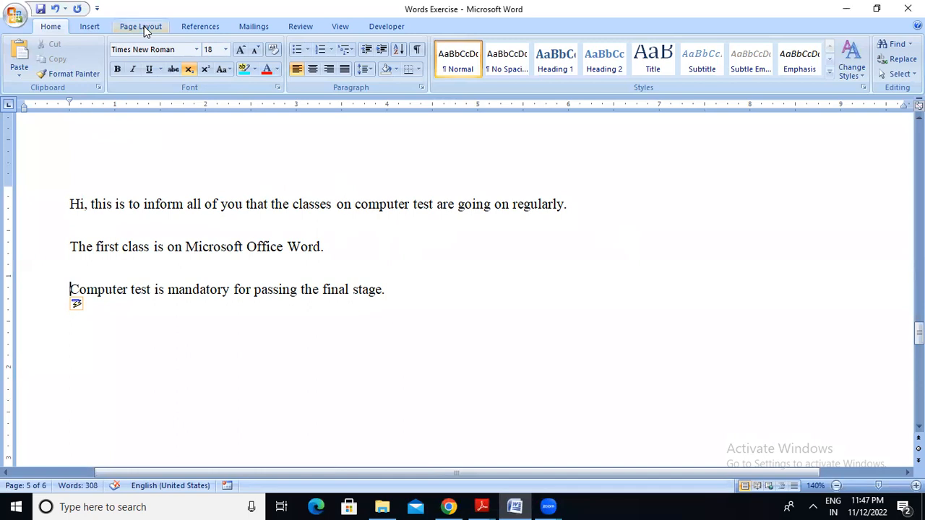
- Add a custom picture watermark from PREPARE.png in the SKILL-TEST-COMPUTER folder, with Auto scale and Washout on
left_click(142, 26)
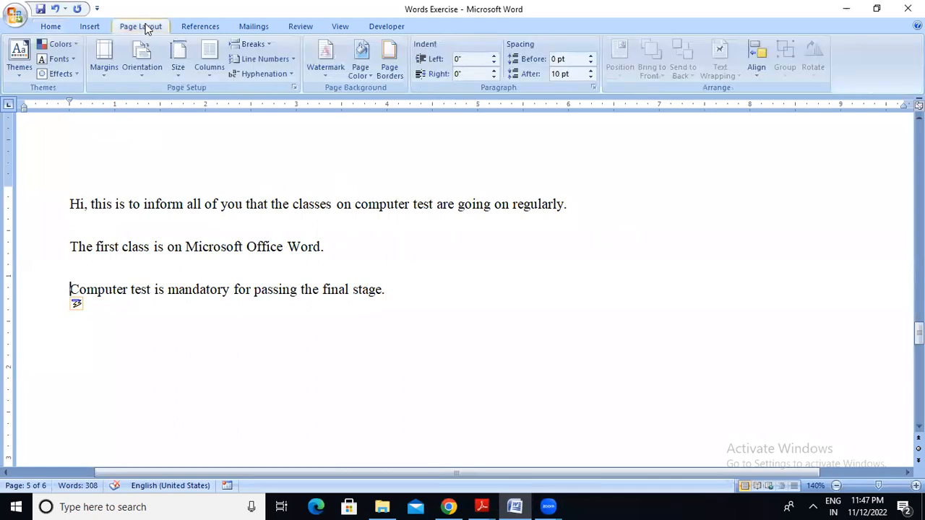
left_click(324, 64)
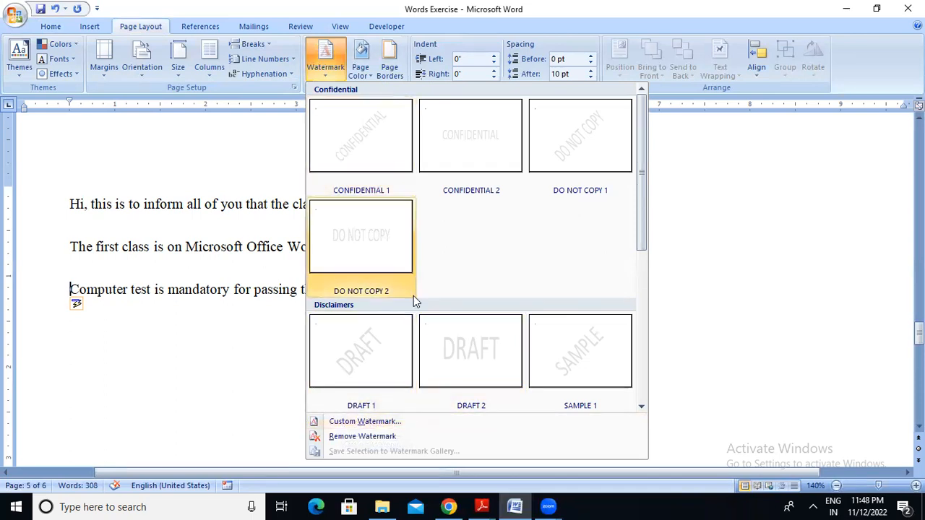
left_click(381, 427)
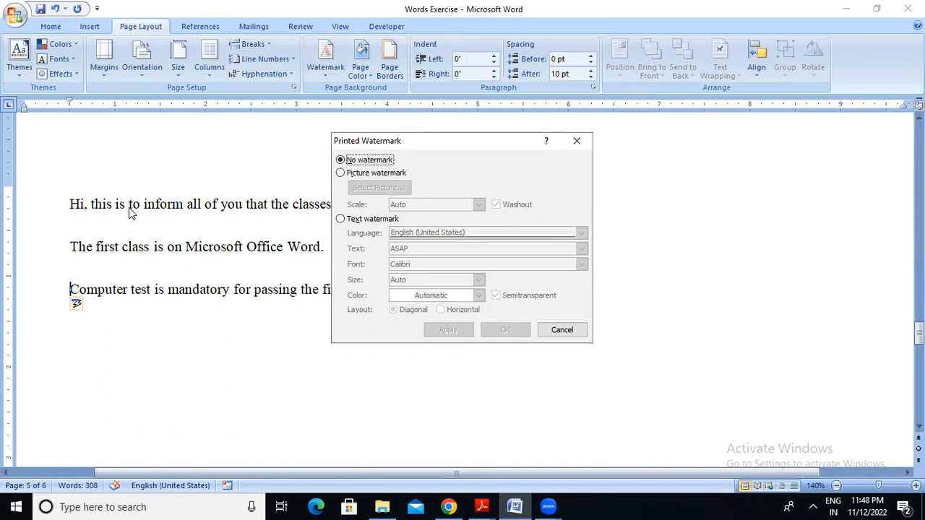
left_click(341, 173)
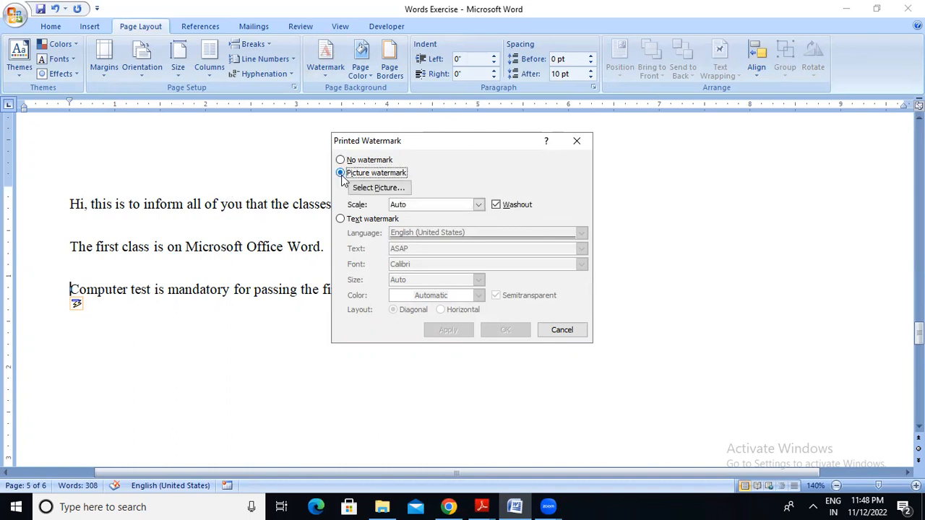
left_click(388, 190)
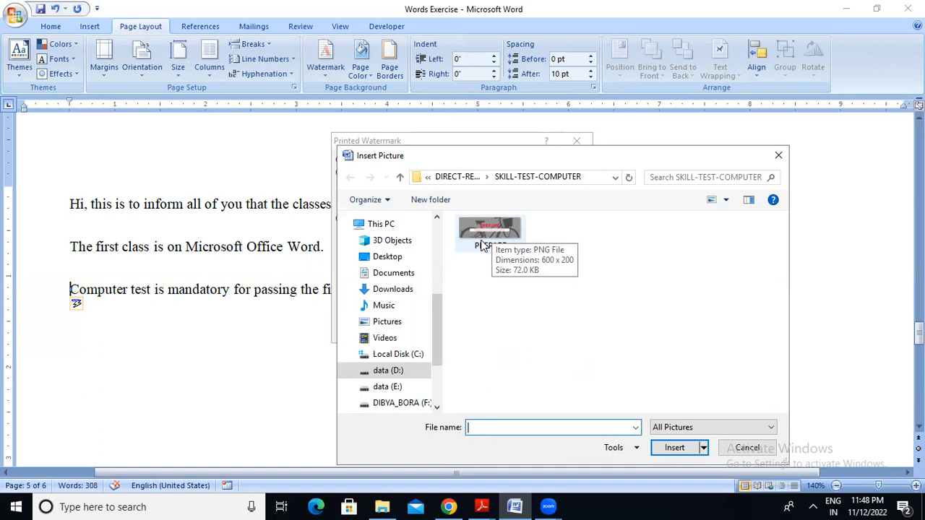
double_click(500, 223)
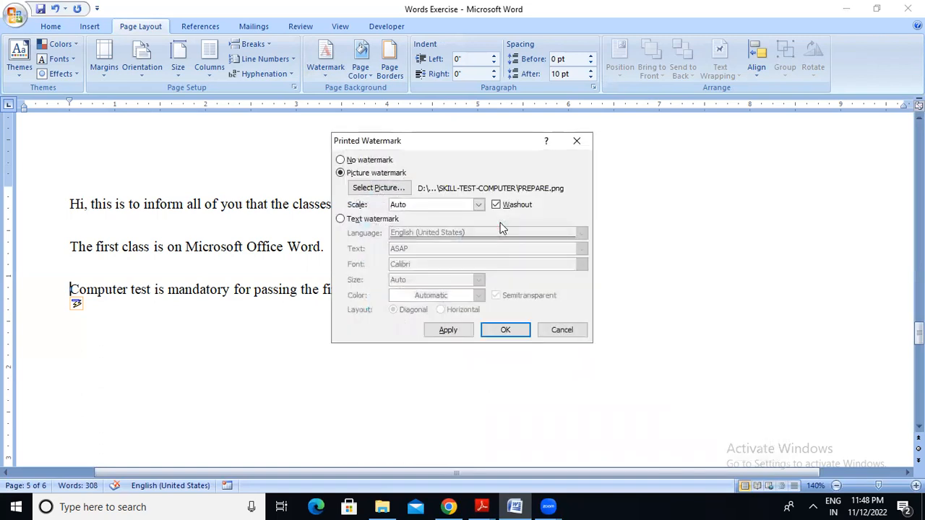
left_click(477, 206)
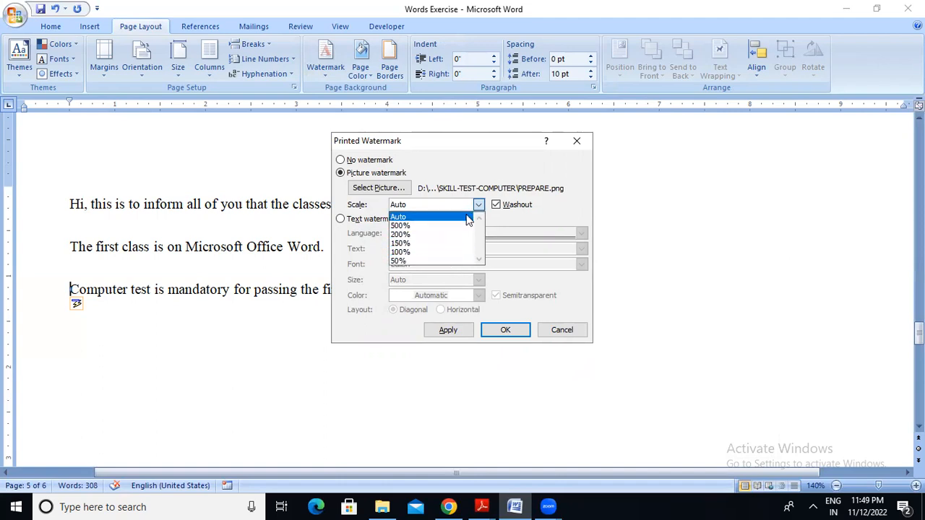
left_click(467, 217)
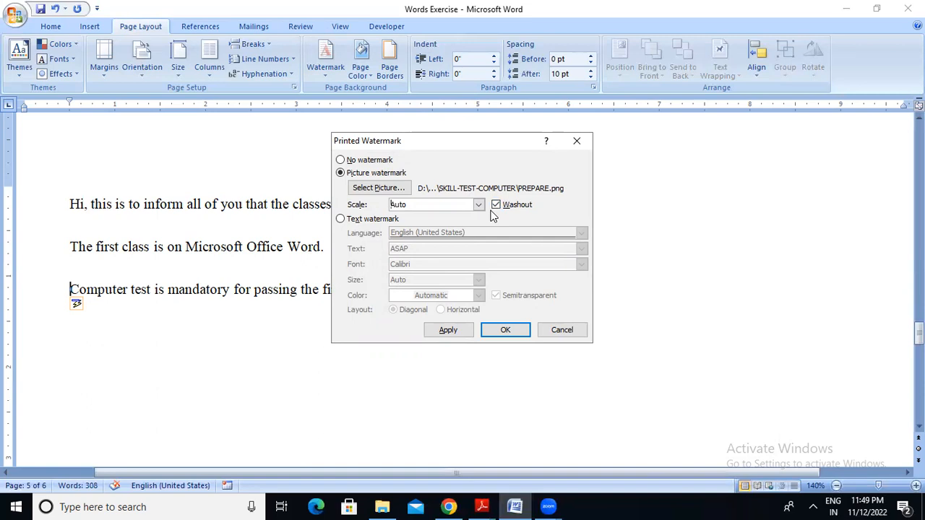
left_click(499, 332)
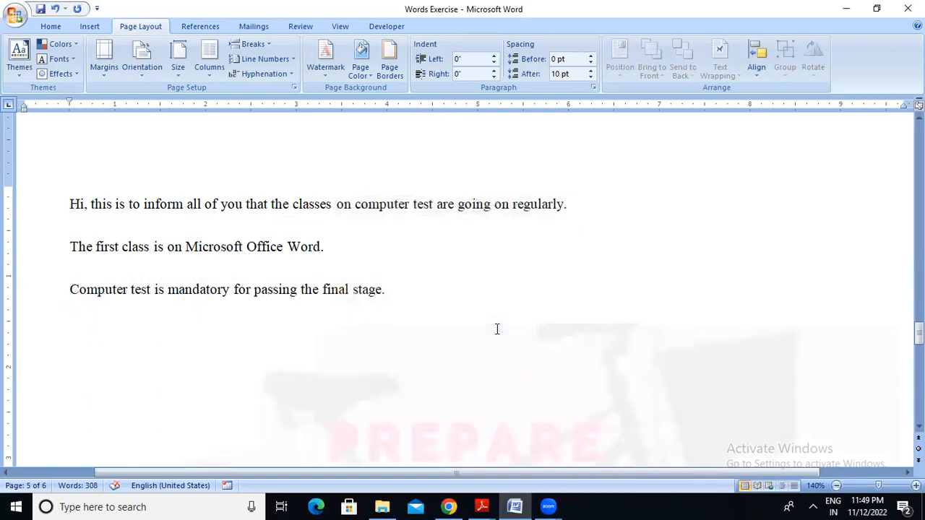
- Check the picture watermark on other pages and turn off its Washout effect
mouse_move(919, 332)
left_mouse_down()
mouse_move(919, 367)
mouse_move(919, 344)
left_mouse_up()
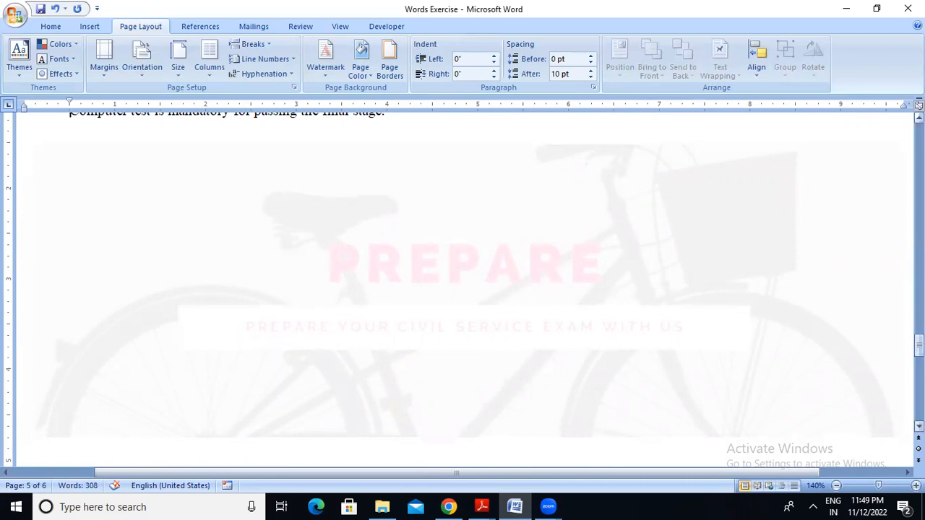
left_click_drag(918, 347, 918, 346)
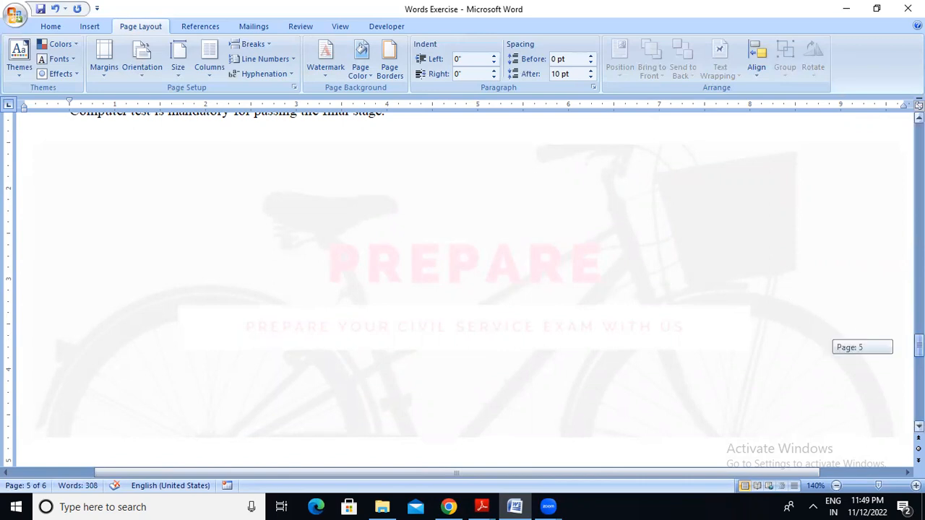
left_click_drag(919, 346, 918, 246)
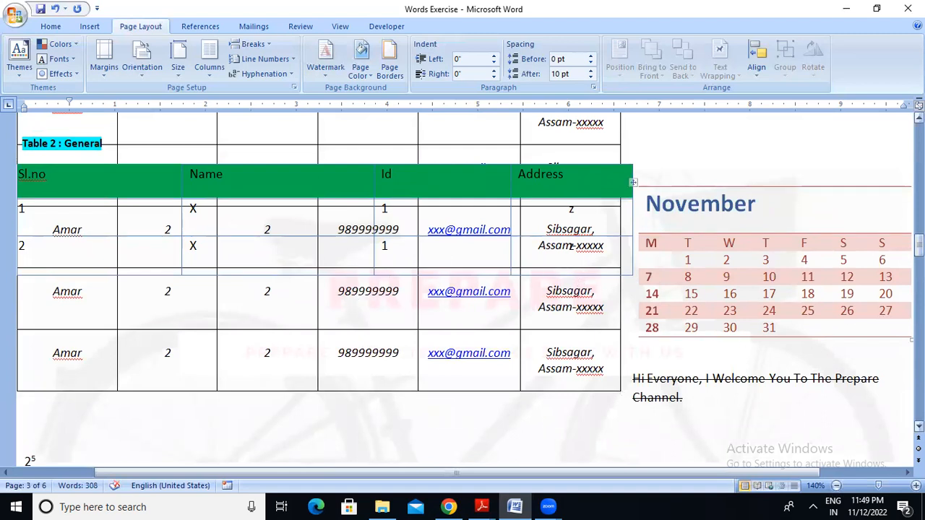
left_click_drag(919, 245, 919, 337)
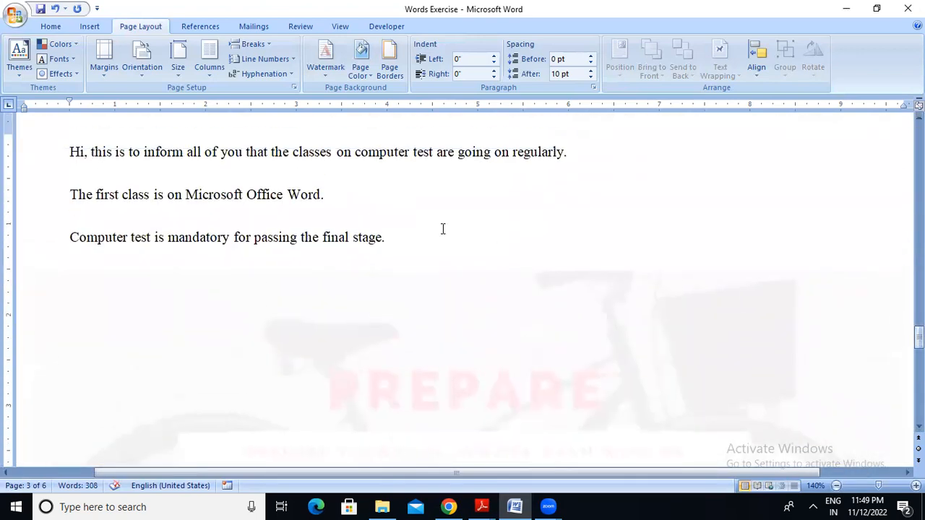
left_click(323, 72)
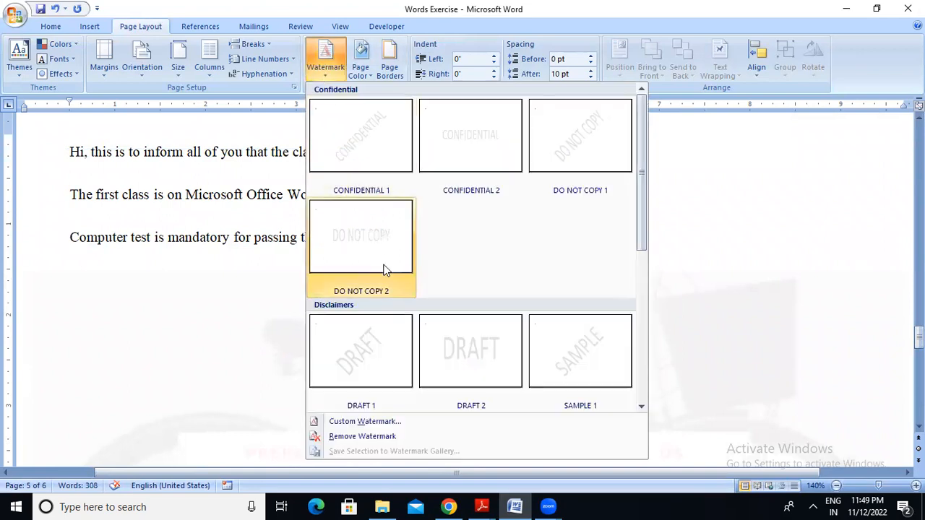
left_click(366, 421)
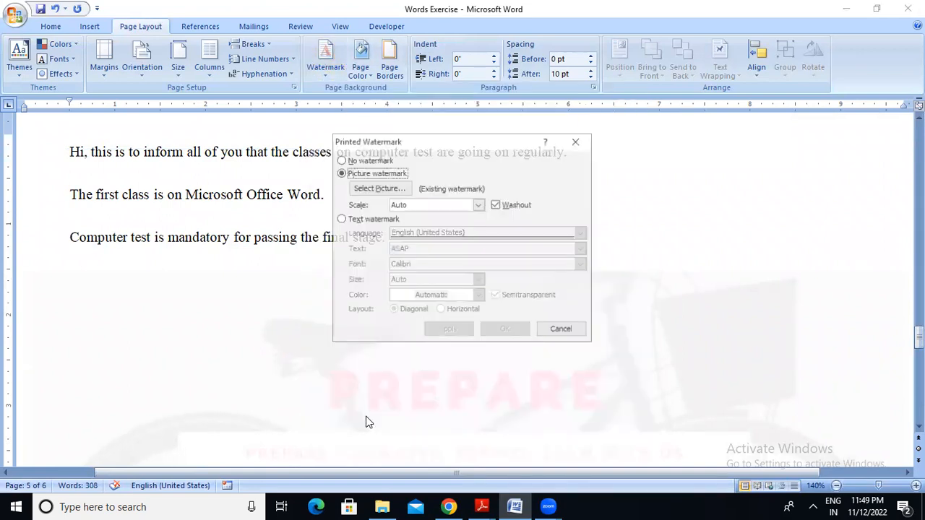
left_click(495, 205)
left_click(449, 330)
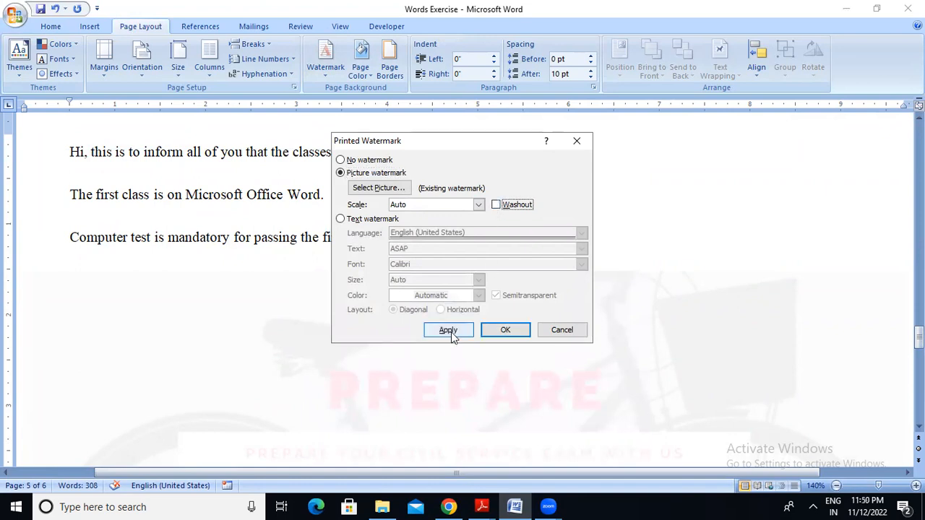
left_click(557, 330)
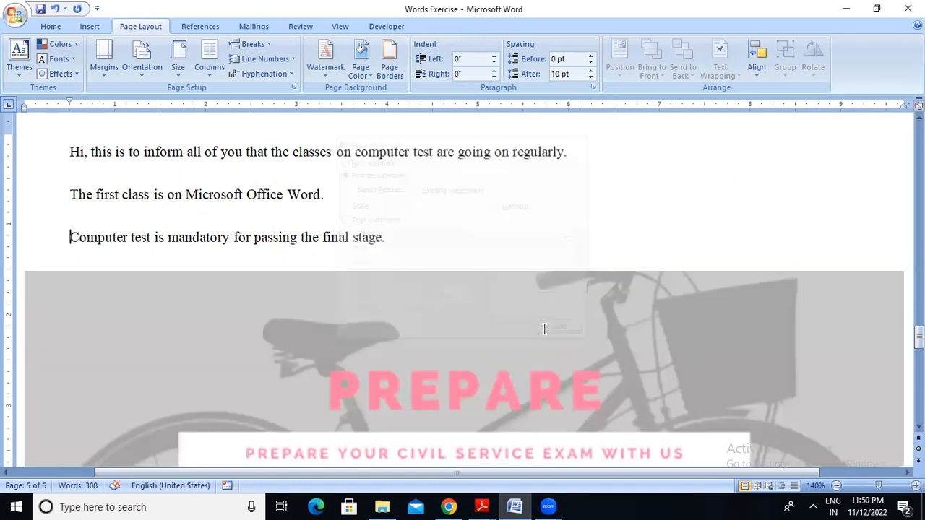
- Review the full-strength picture watermark and turn its Washout effect back on
left_click_drag(919, 337, 918, 344)
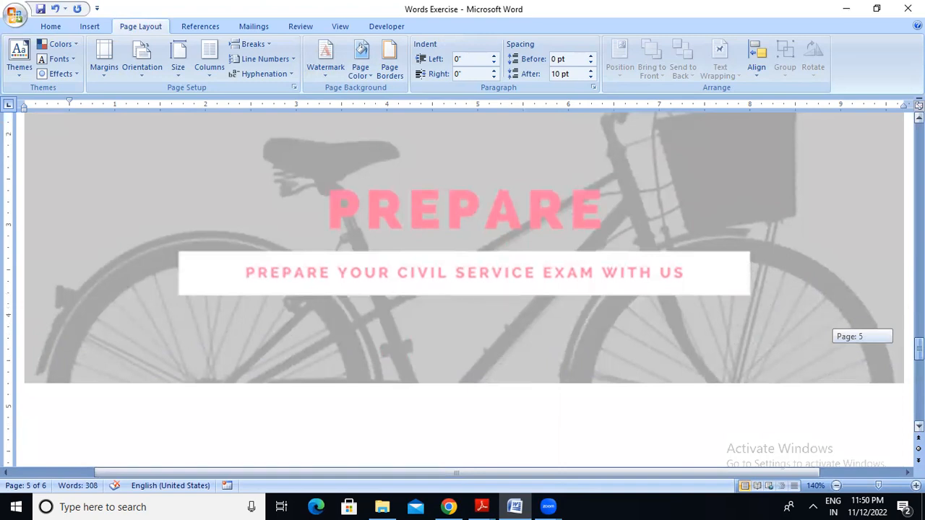
left_click_drag(918, 345, 918, 344)
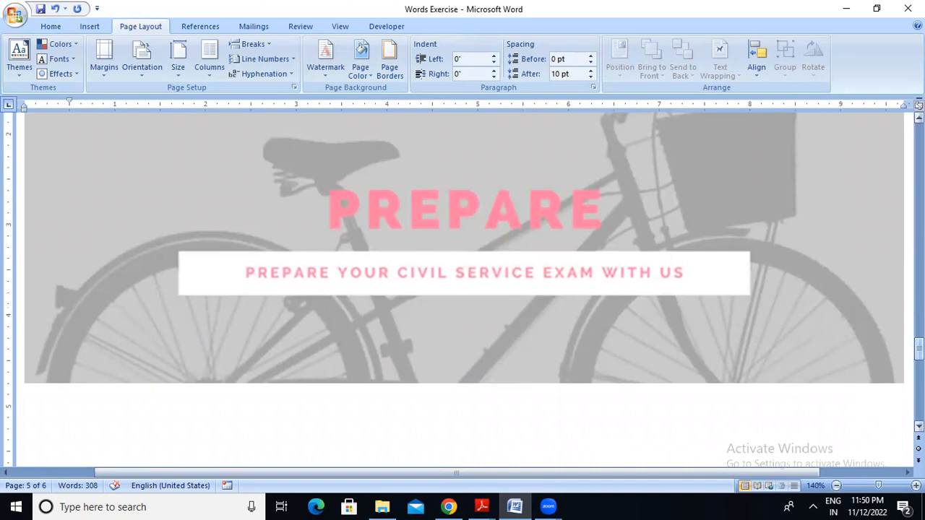
mouse_move(918, 349)
left_mouse_down()
mouse_move(919, 153)
mouse_move(918, 340)
left_mouse_up()
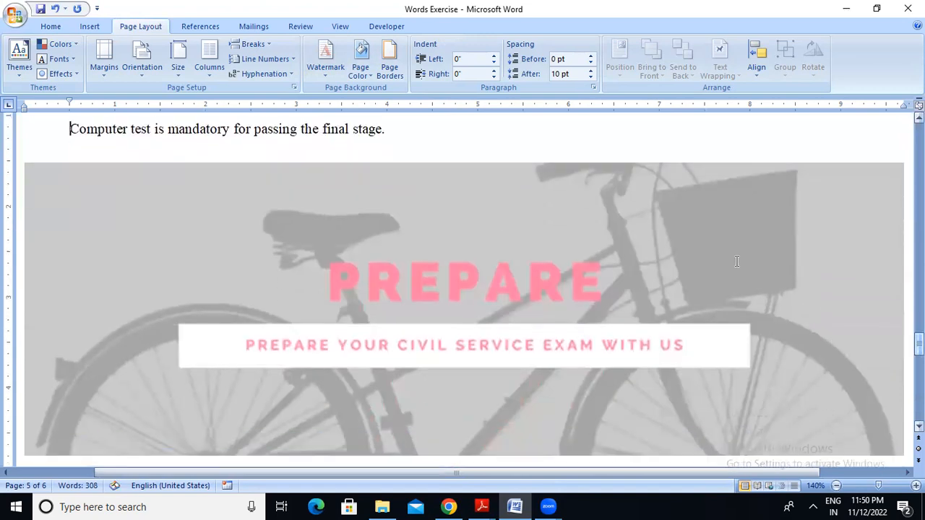
left_click(323, 75)
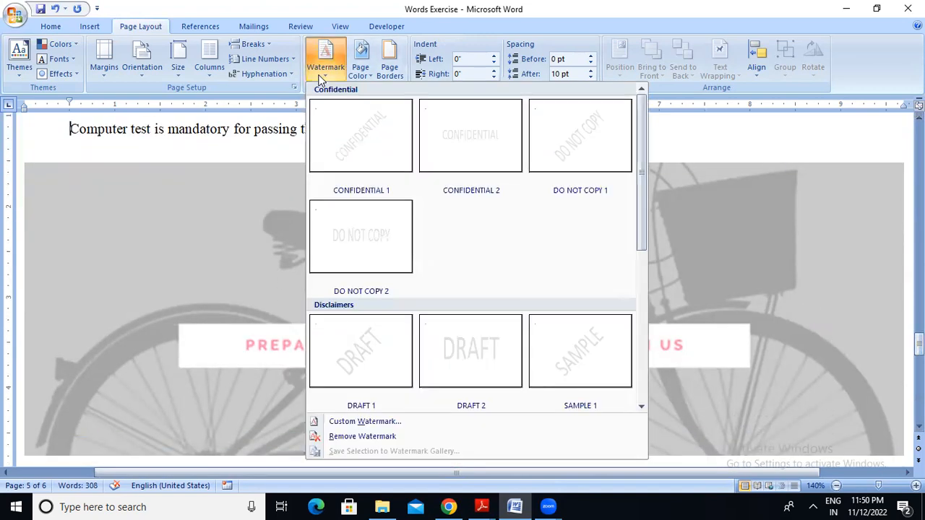
left_click(380, 423)
left_click(495, 204)
left_click(448, 331)
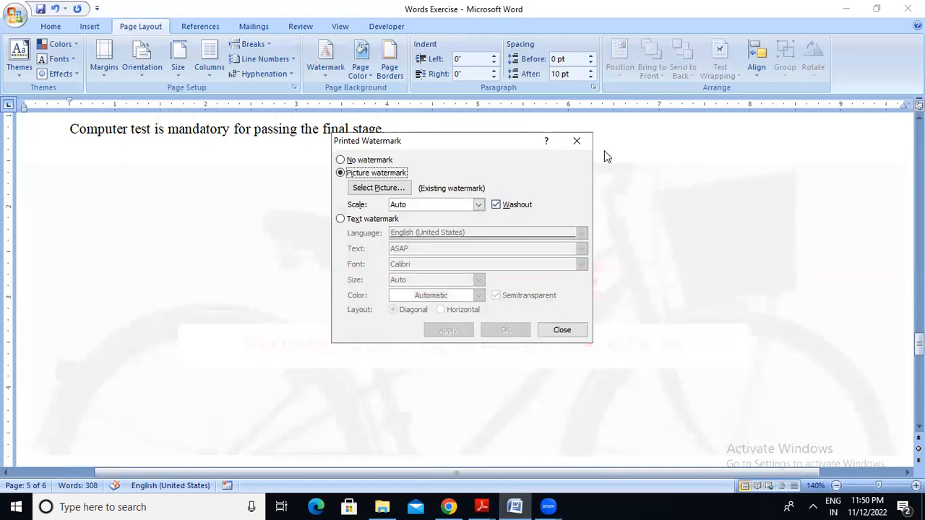
- Replace the picture watermark with the preset diagonal CONFIDENTIAL 1 watermark
left_click(341, 220)
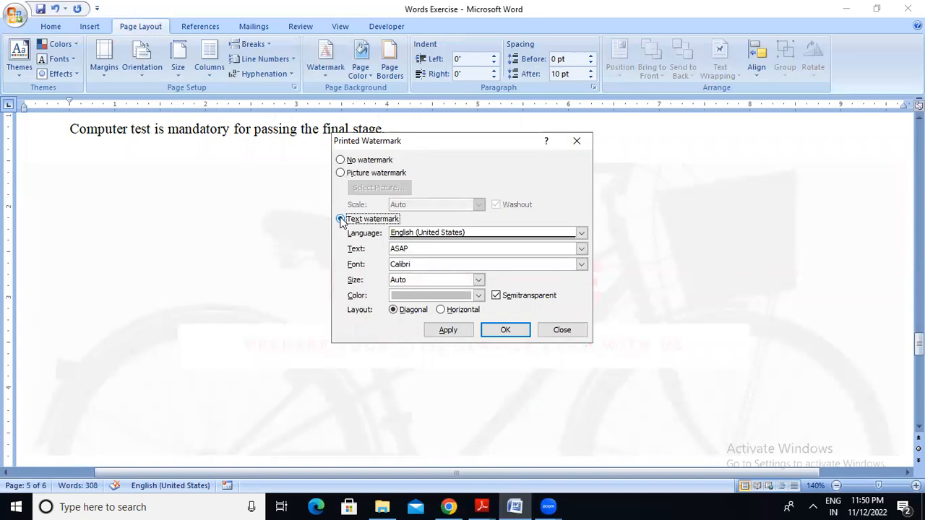
left_click(562, 332)
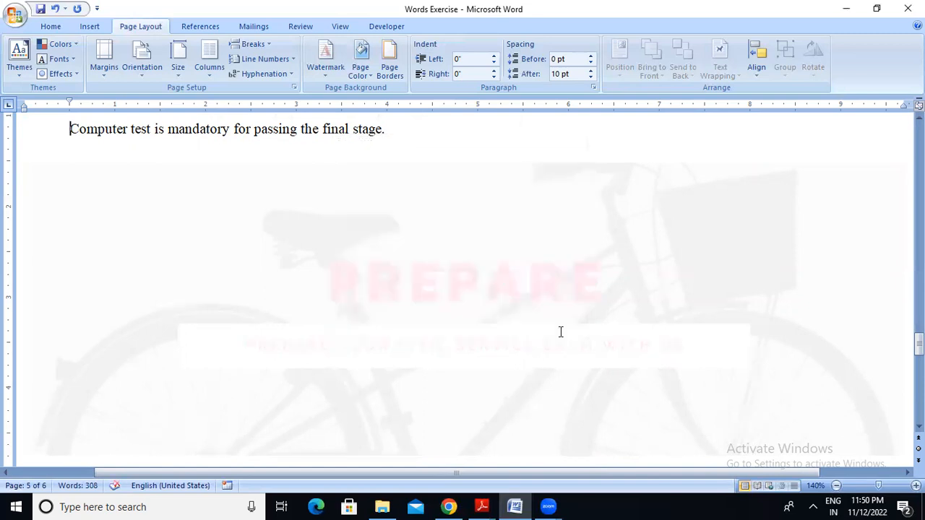
left_click(327, 72)
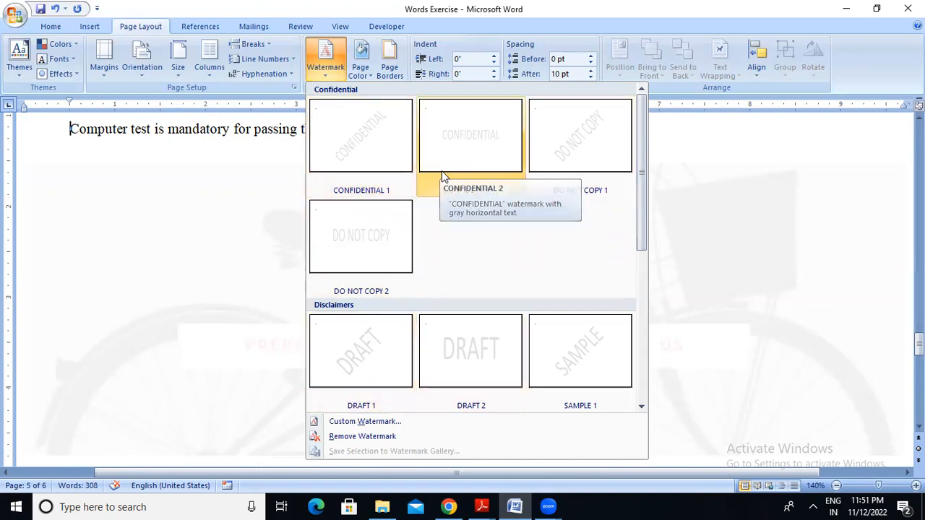
left_click(388, 161)
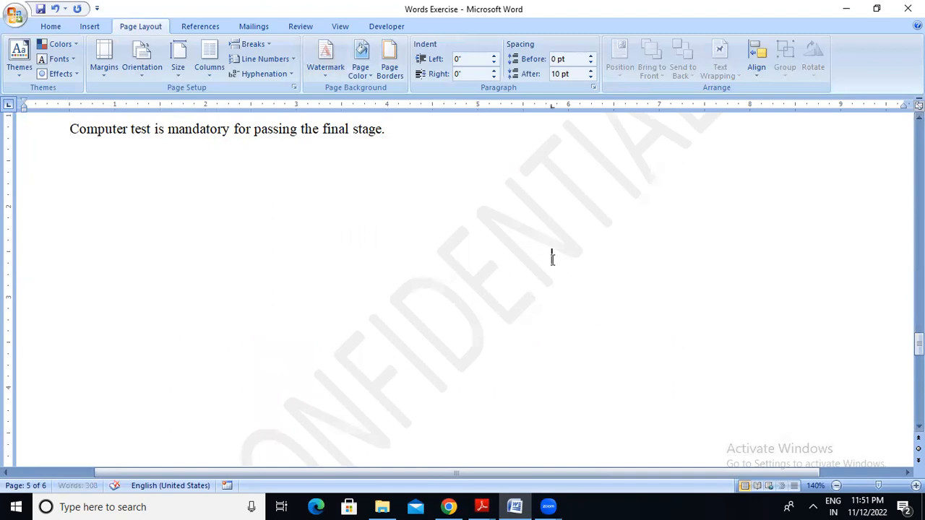
- Apply the preset horizontal DO NOT COPY 2 watermark, and replace its text with PREPARE in the custom watermark settings
left_click(329, 72)
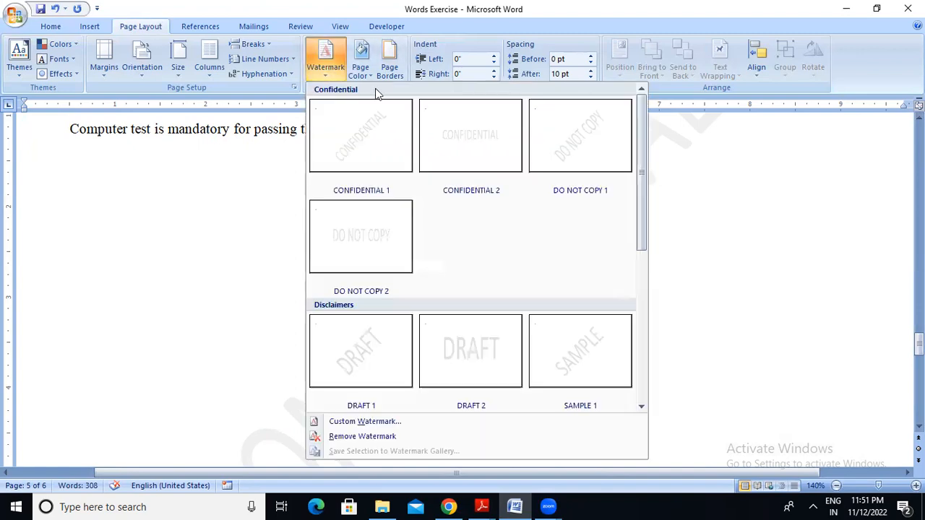
left_click(388, 248)
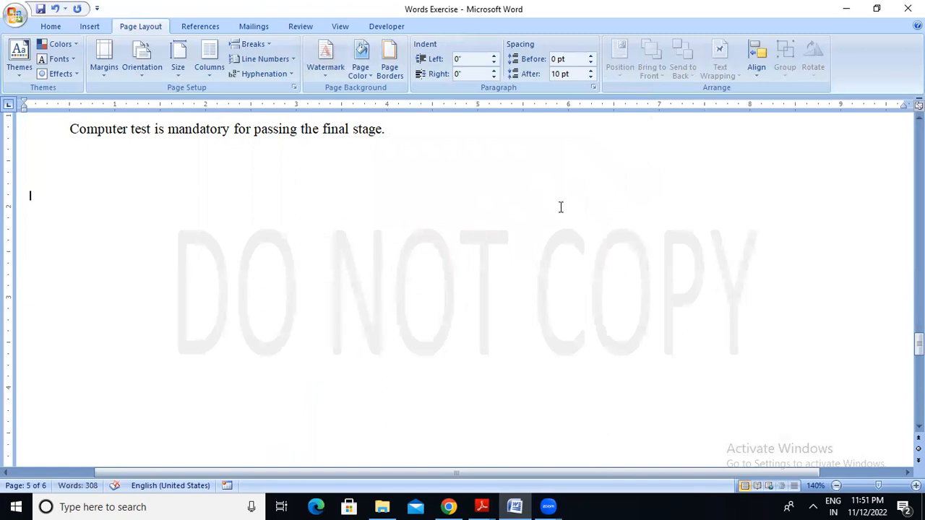
left_click(333, 80)
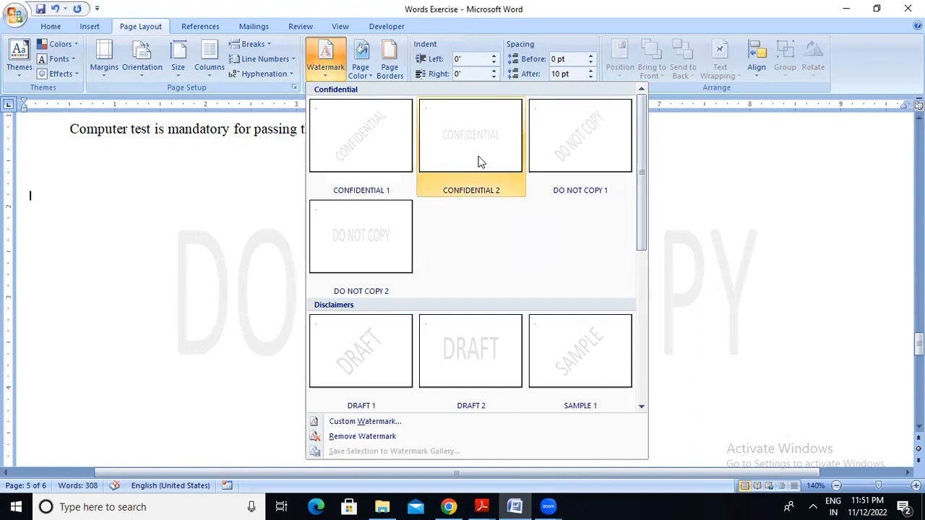
left_click_drag(641, 180, 646, 210)
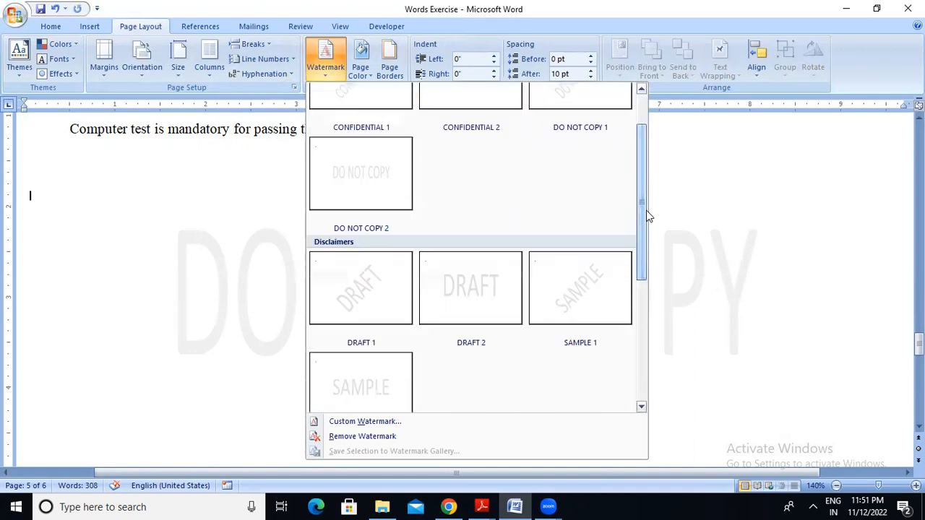
left_click(365, 423)
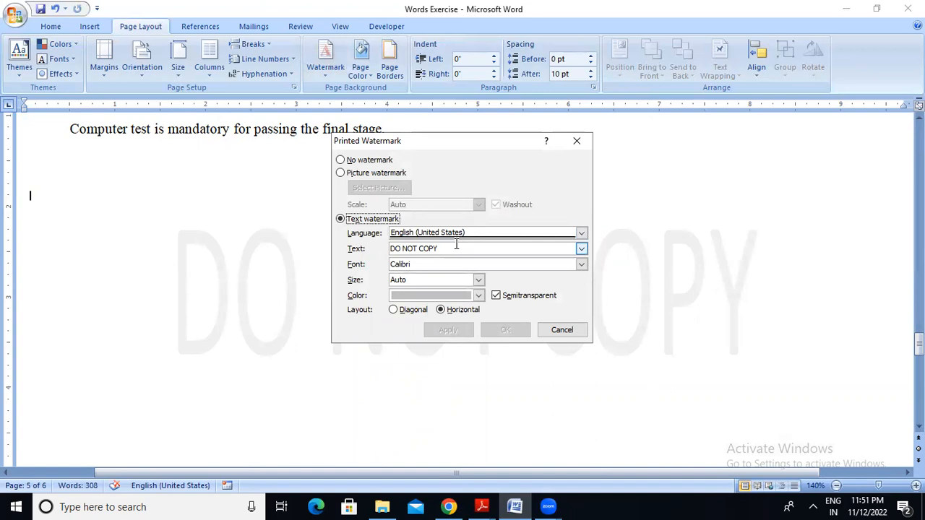
left_click_drag(438, 249, 386, 250)
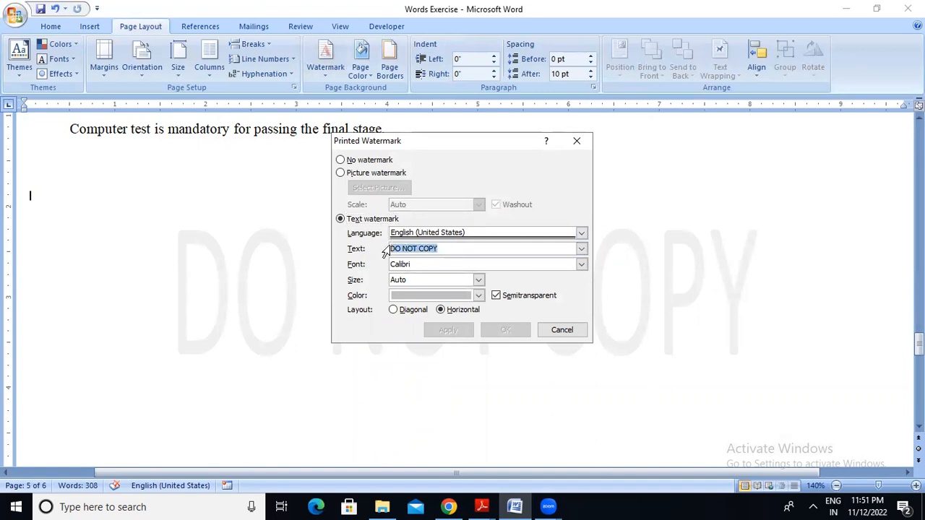
type("PREPARE")
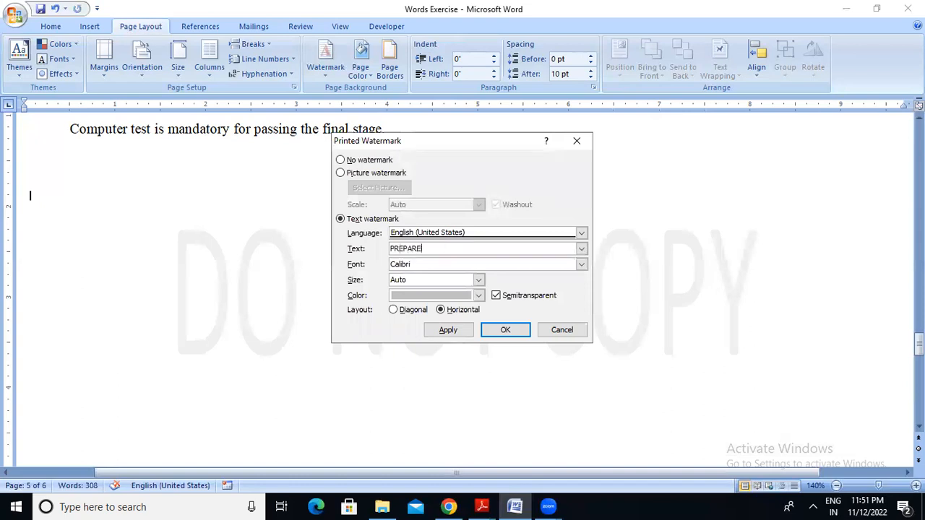
- Set the font of the PREPARE text watermark to Cambria and apply it to the document
double_click(450, 264)
left_click(582, 265)
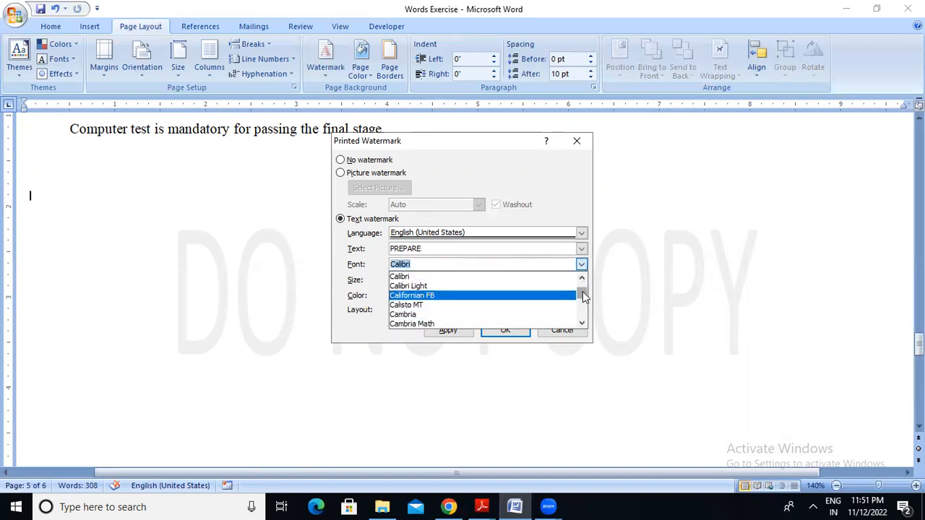
left_click(584, 297)
left_click_drag(584, 297, 581, 284)
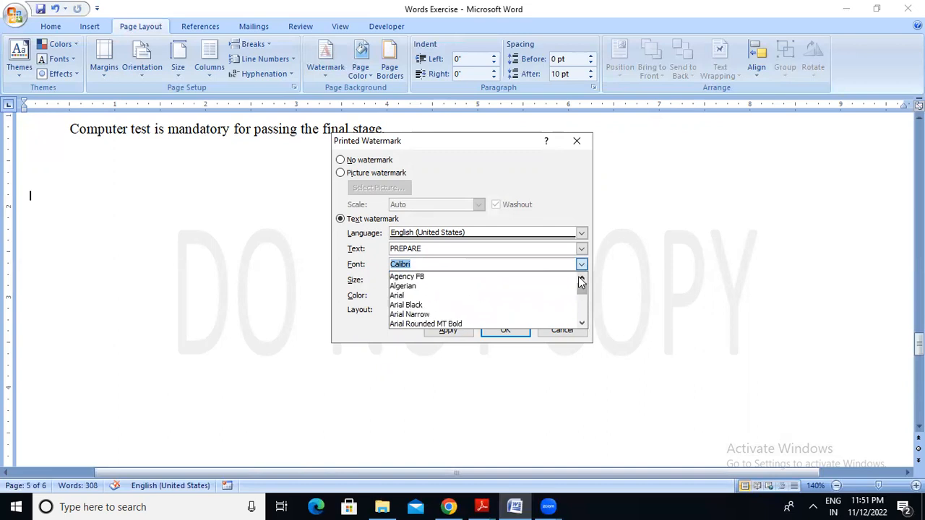
type("CAM")
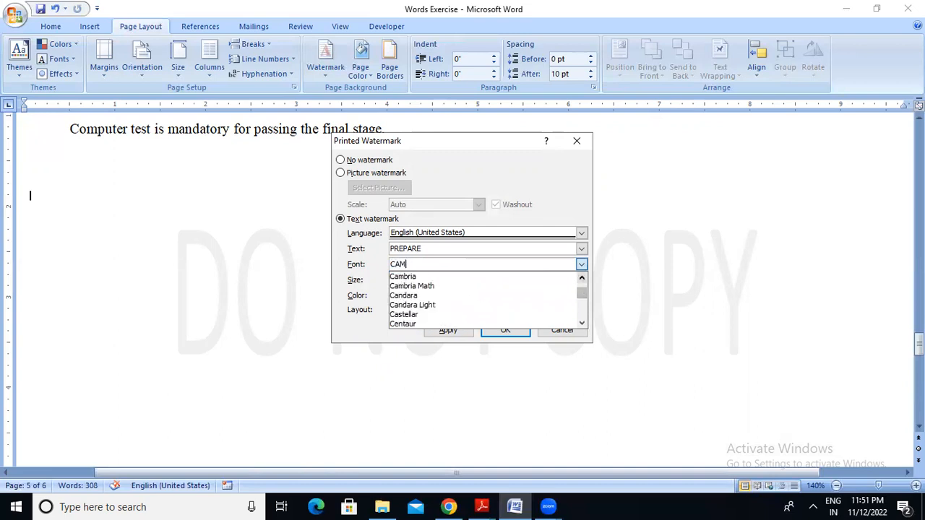
key("Down")
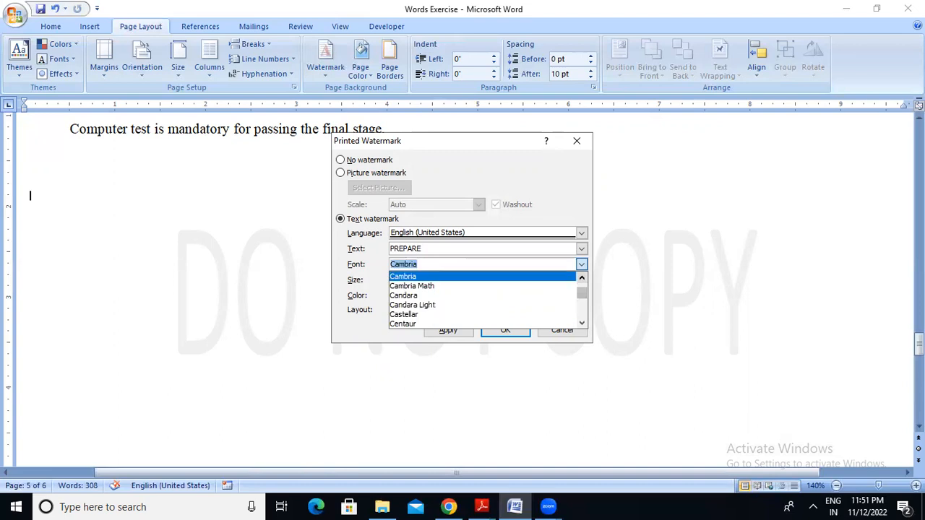
key("Return")
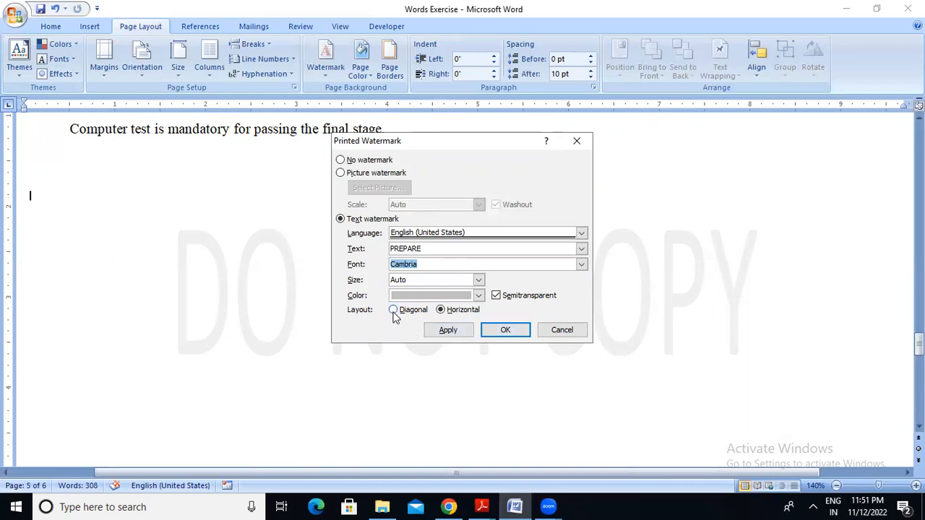
left_click(504, 331)
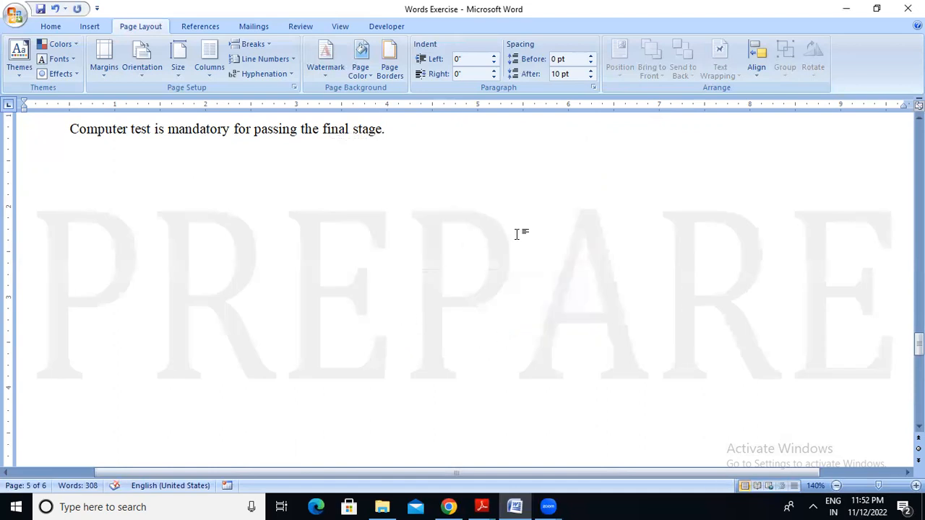
- Change the PREPARE text watermark's layout to Diagonal and check it on page 6
left_click(918, 345)
left_click_drag(919, 344, 918, 393)
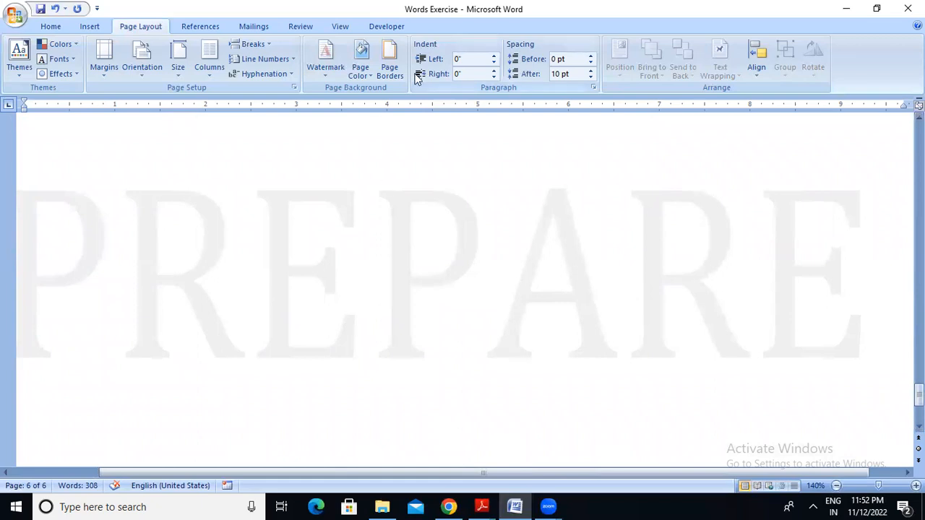
left_click(313, 80)
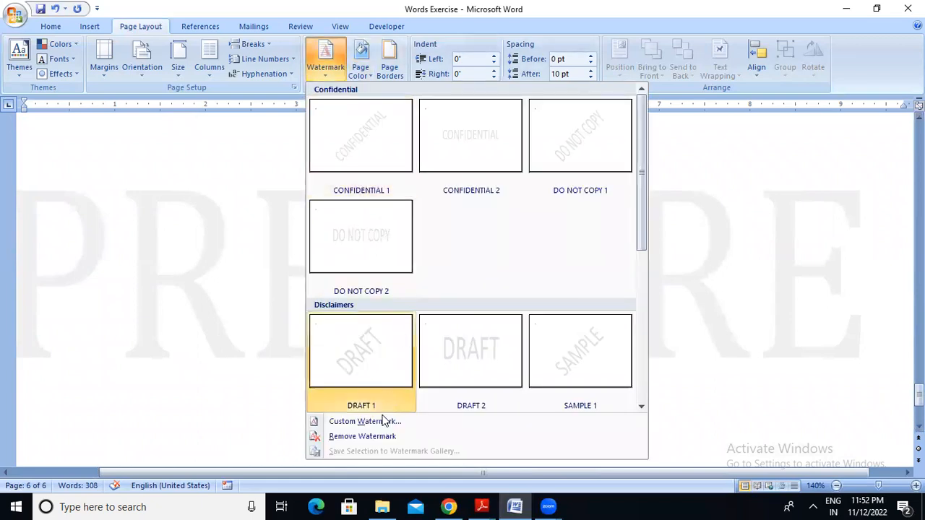
left_click(381, 364)
left_click(394, 310)
left_click(429, 333)
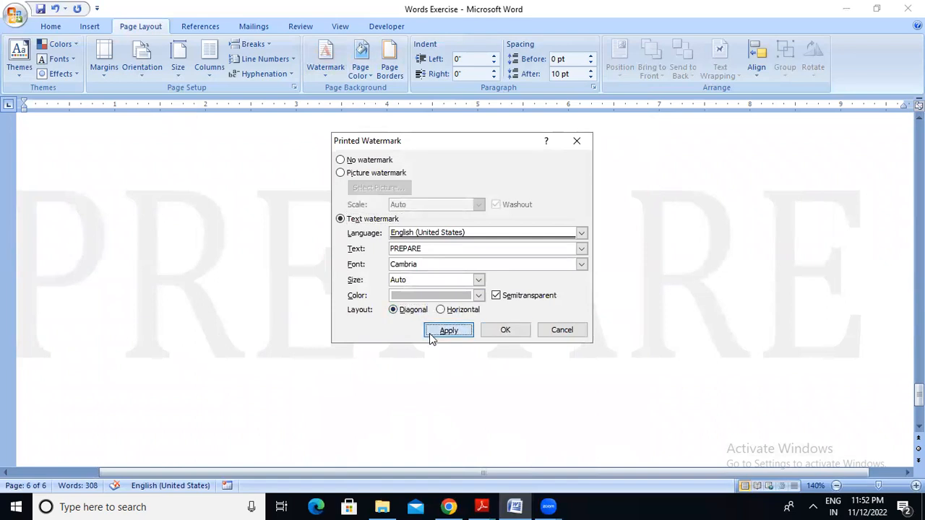
left_click(577, 140)
scroll(465, 289, "up", 5)
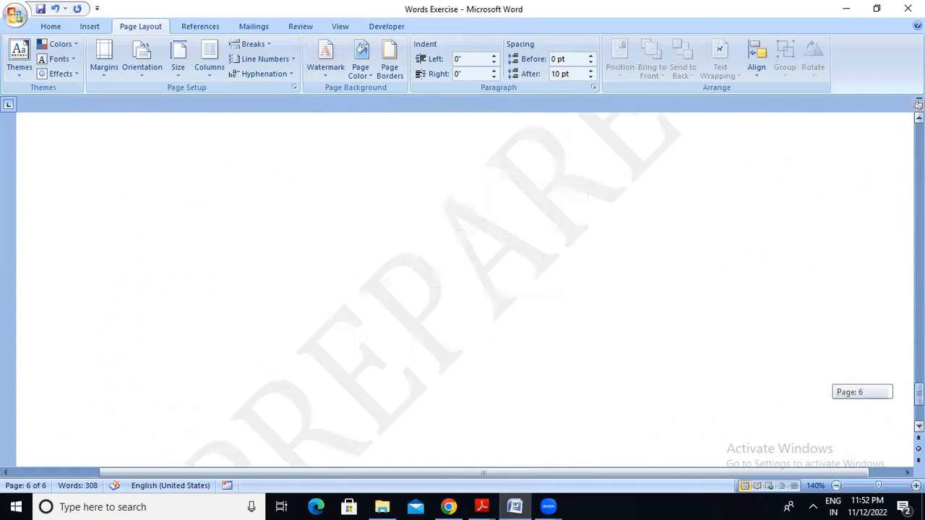
scroll(465, 289, "down", 5)
scroll(618, 172, "up", 3)
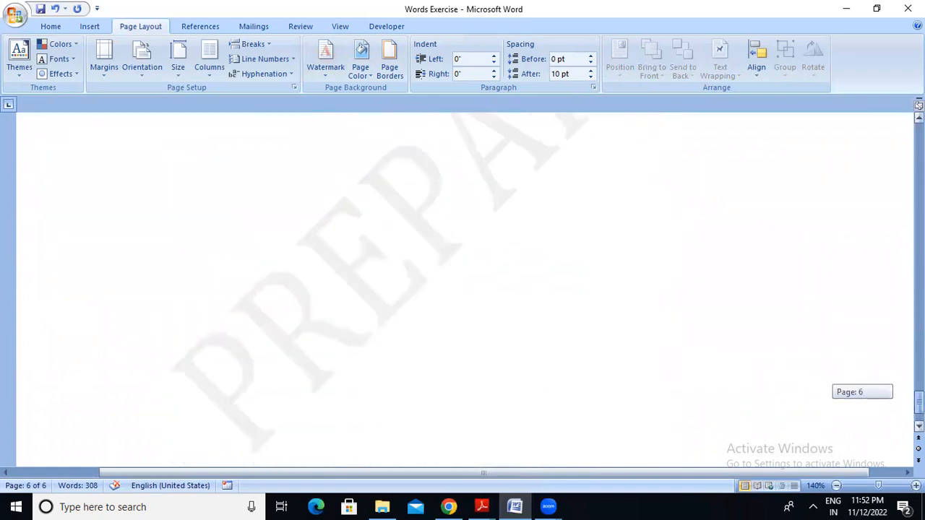
- Recolour the diagonal PREPARE text watermark with a dark orange theme colour and check it on page 6
left_click(327, 73)
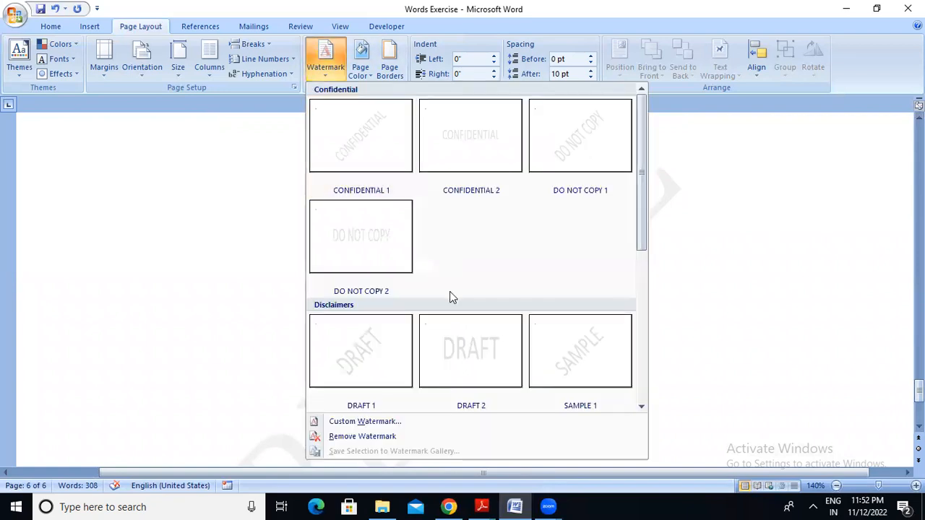
left_click(404, 424)
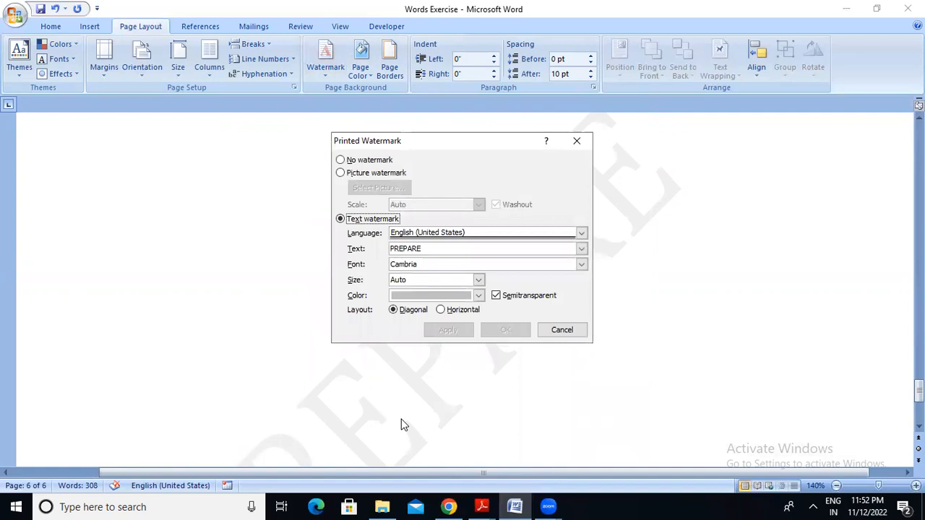
left_click(479, 296)
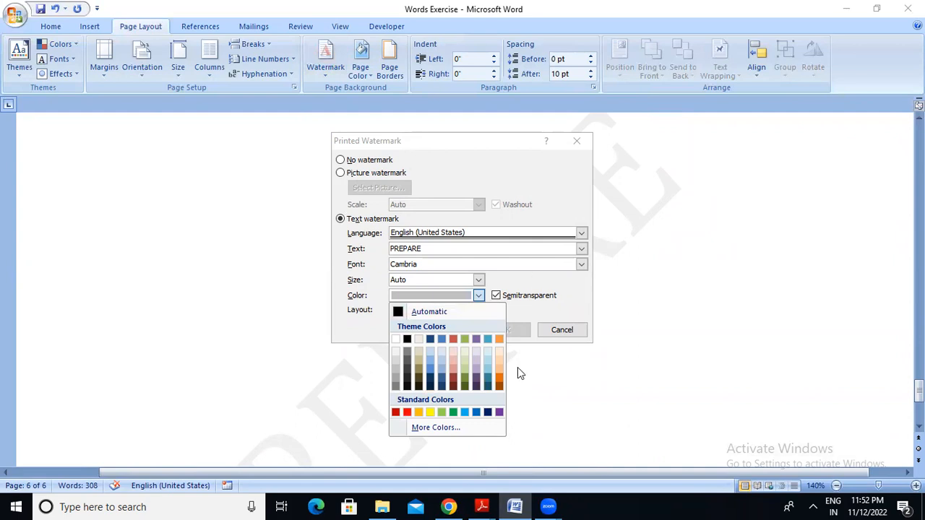
left_click(499, 384)
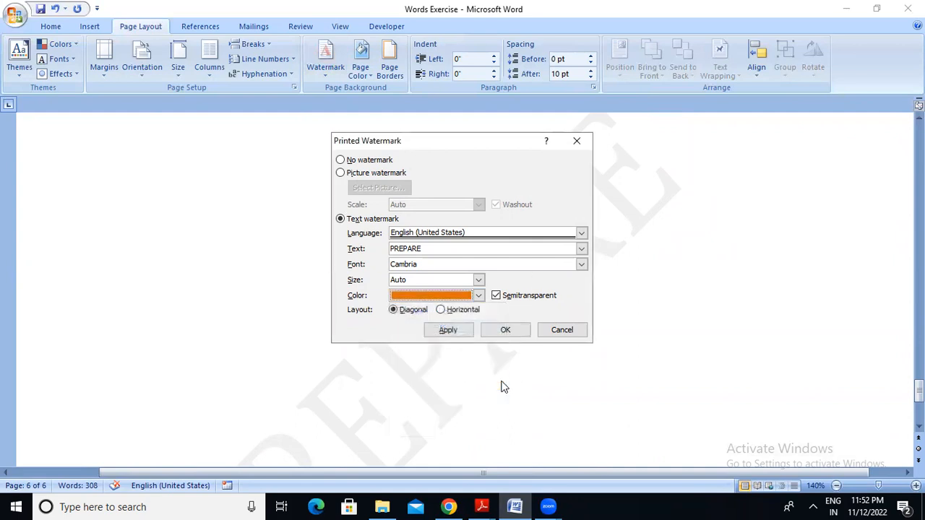
left_click(507, 332)
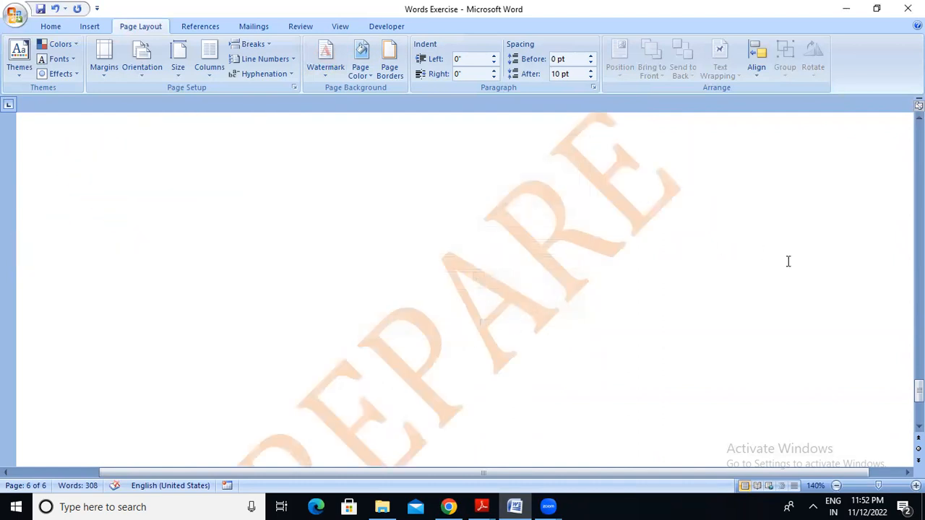
scroll(462, 289, "down", 3)
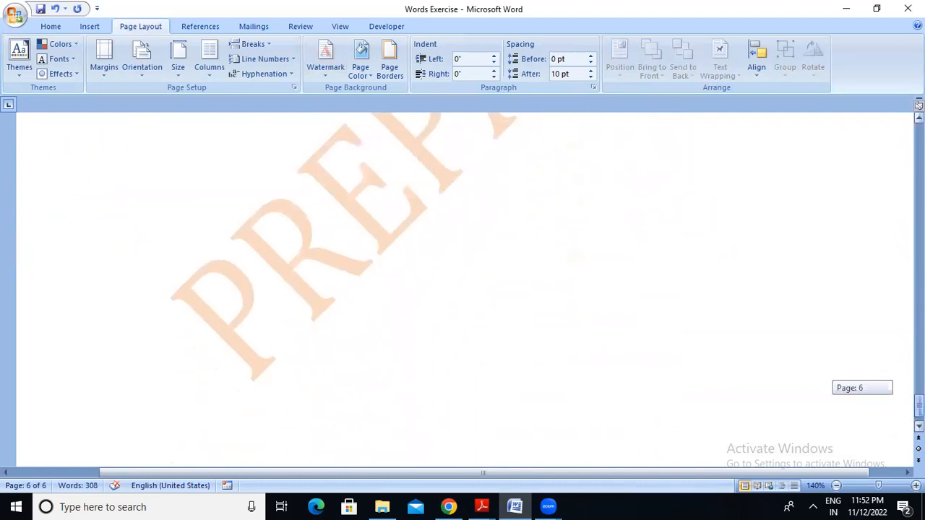
- Replace the text watermark with the picture PREPARE.png from the SKILL-TEST-COMPUTER folder, keeping Auto scale and Washout on
left_click(330, 76)
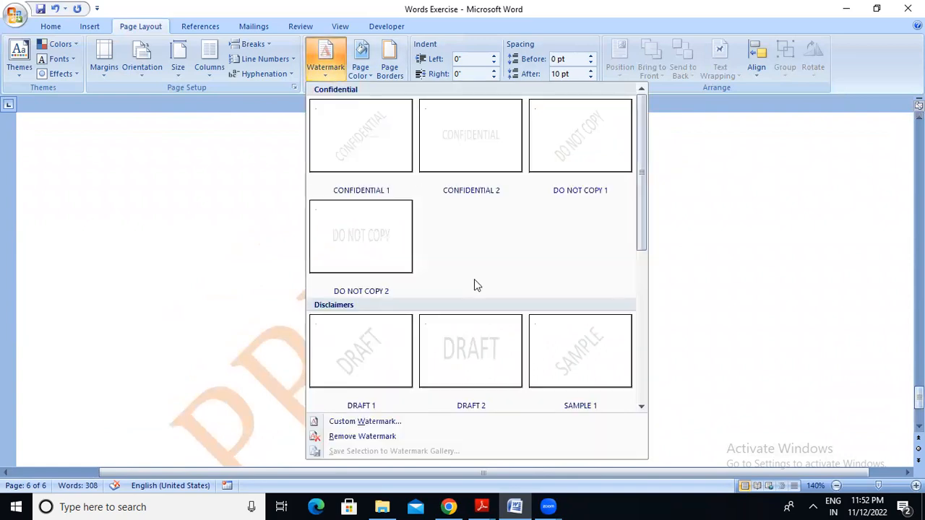
left_click(495, 422)
left_click(345, 176)
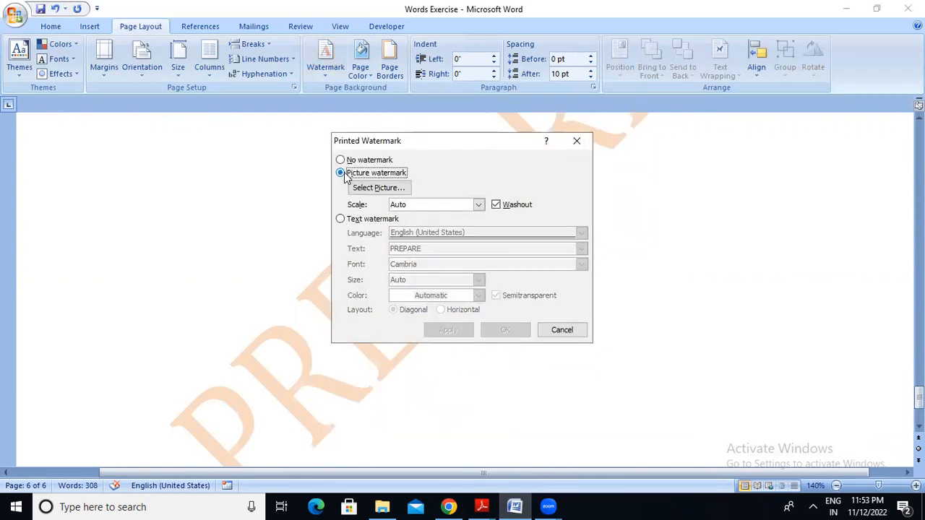
left_click(392, 188)
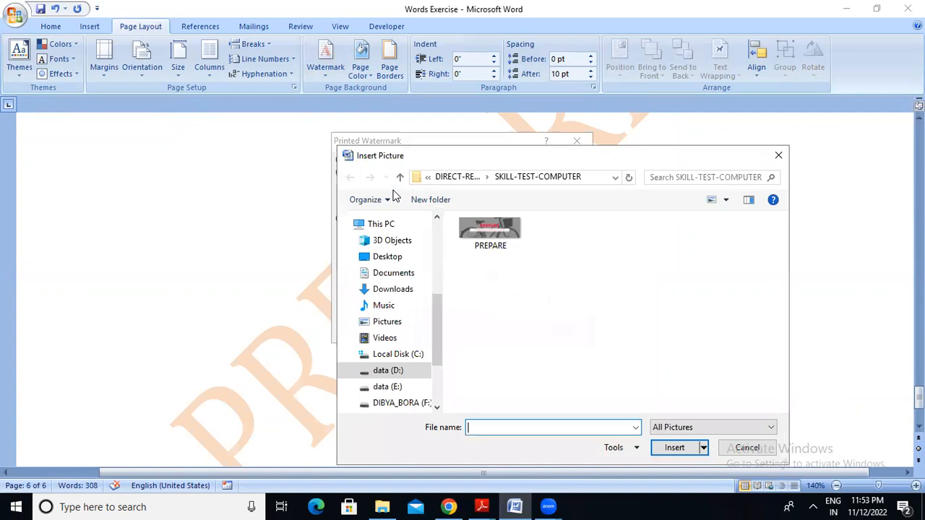
double_click(523, 243)
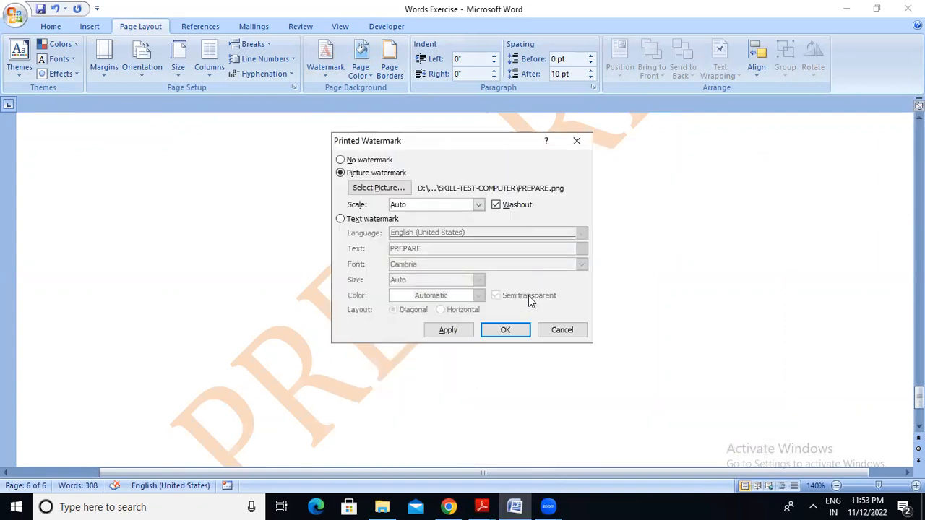
left_click(518, 331)
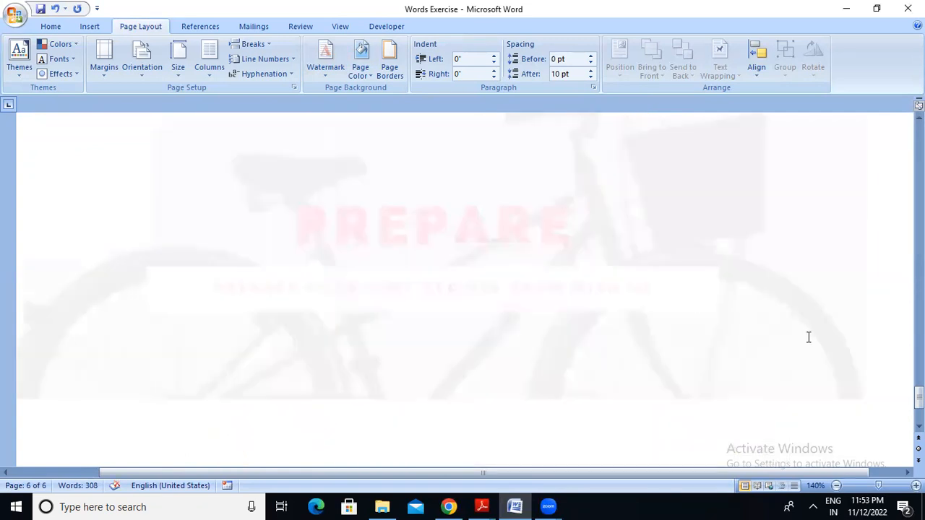
- Review how the washed-out picture watermark looks behind the text on pages 5 and 6
left_click_drag(919, 396, 919, 333)
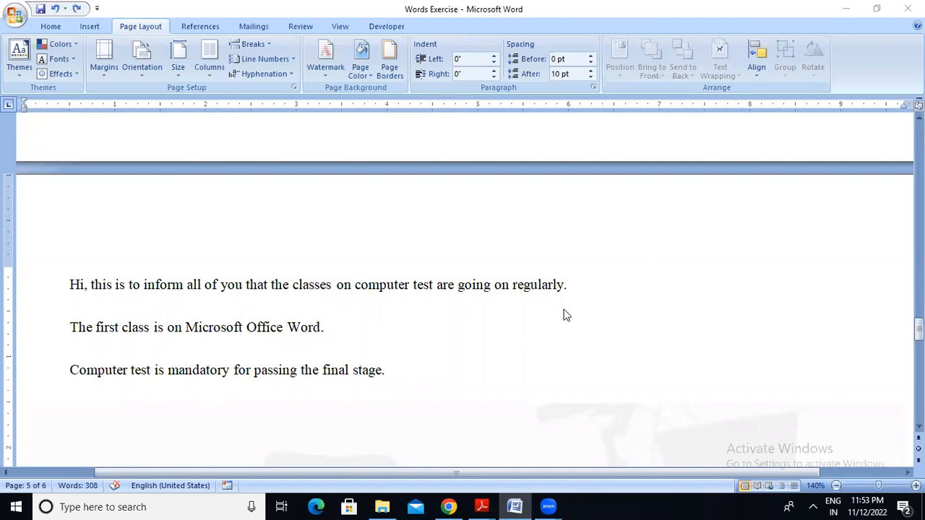
left_click_drag(919, 330, 920, 393)
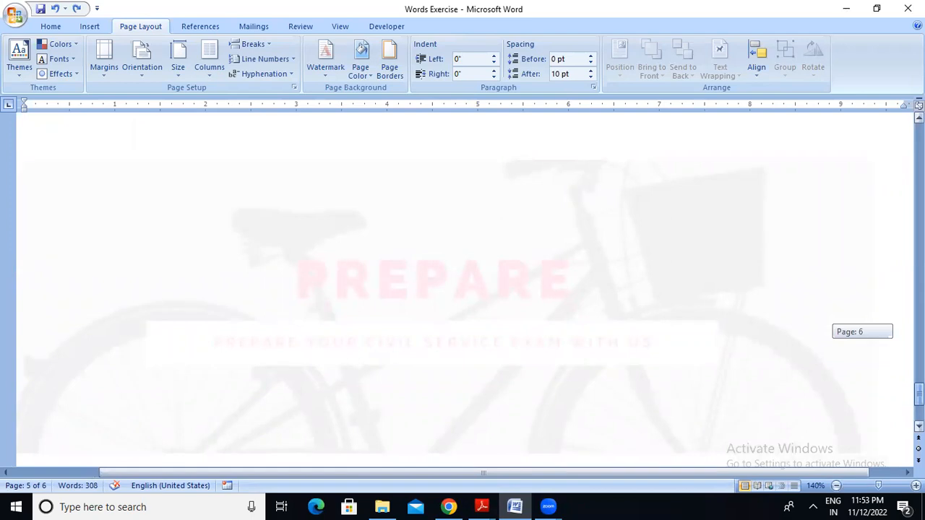
left_click_drag(920, 394, 919, 381)
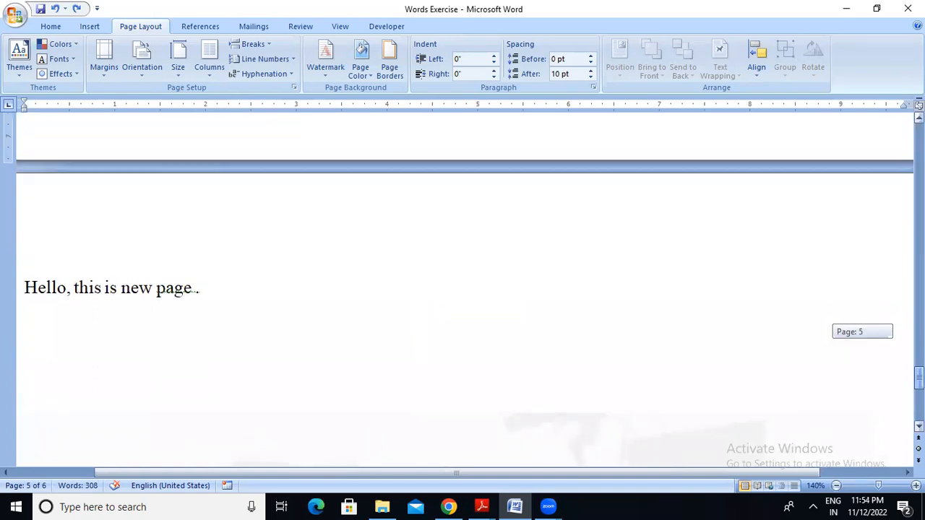
left_click_drag(919, 380, 919, 382)
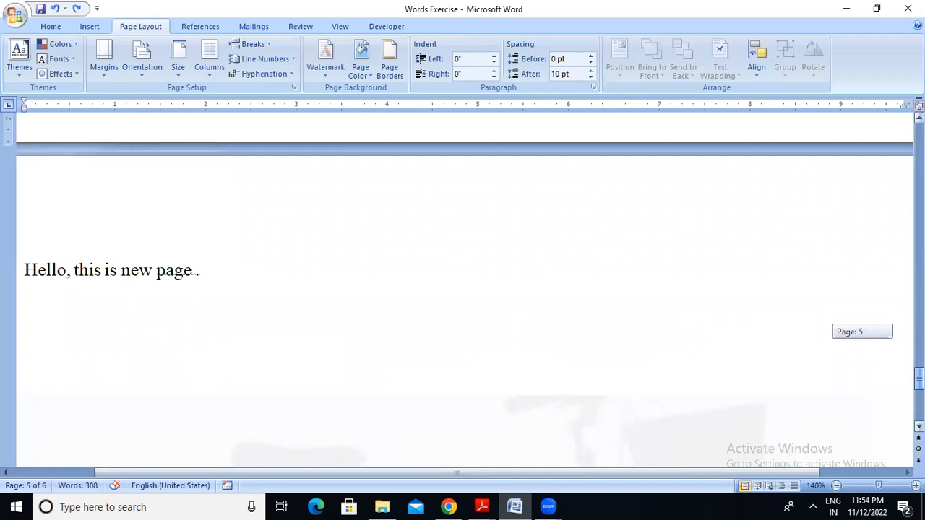
- Switch the document's page orientation to Portrait and check the layout on page 1
left_click_drag(919, 382, 920, 134)
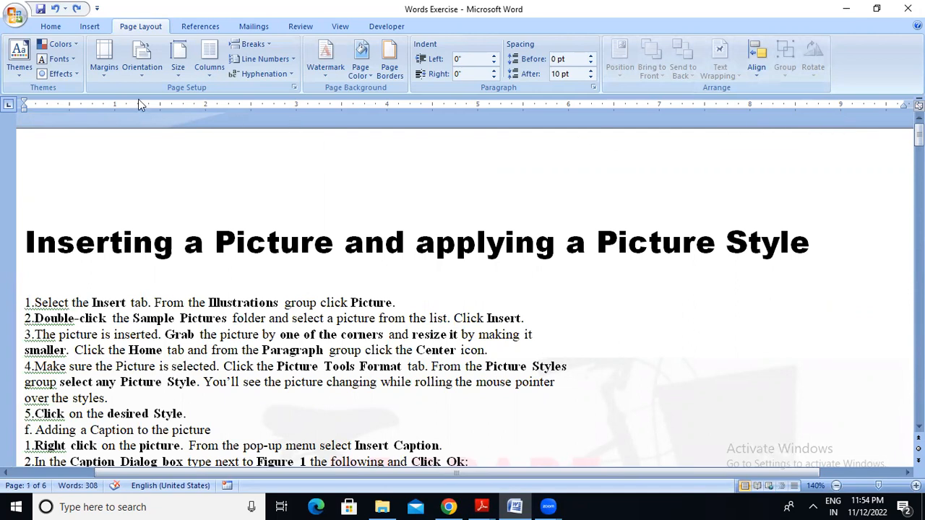
left_click(141, 71)
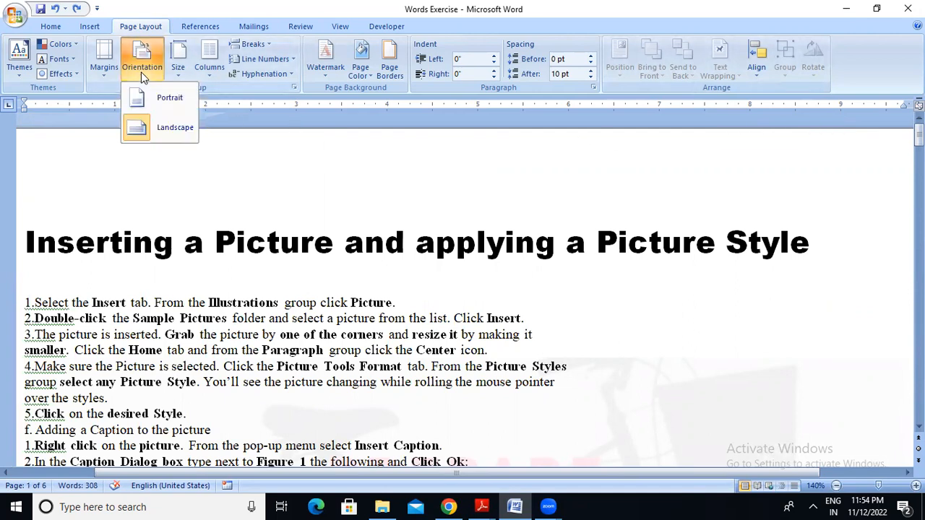
left_click(159, 105)
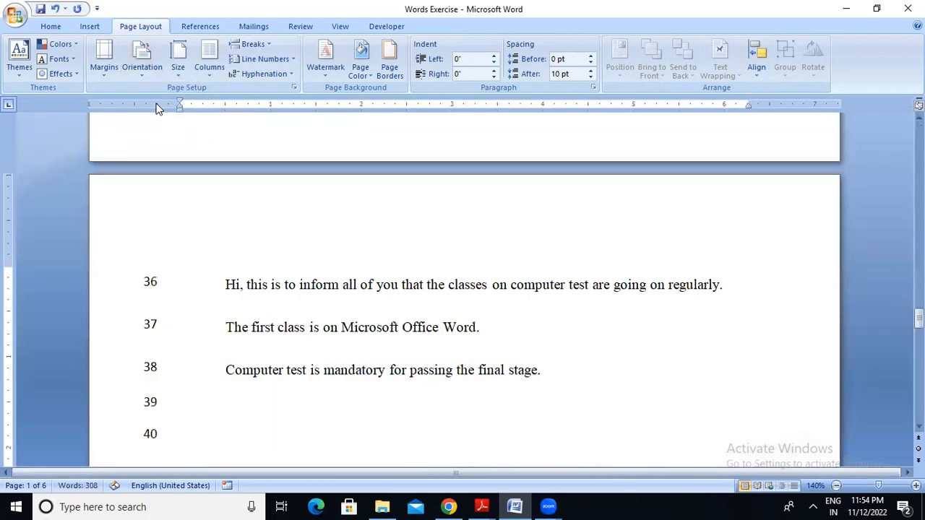
left_click_drag(918, 319, 919, 319)
left_click_drag(918, 318, 900, 125)
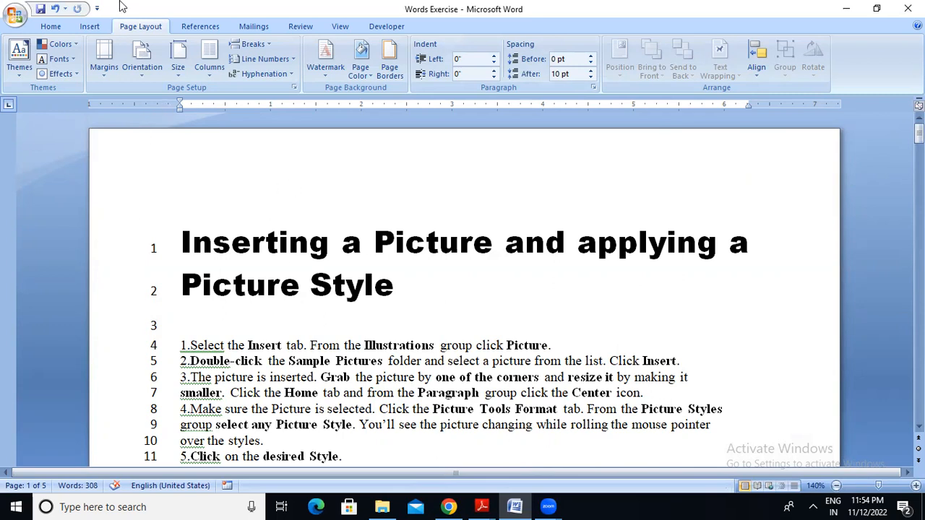
- Add a solid ½ pt Box page border to the whole document, comparing the pages with and without it by undoing and redoing
left_click(43, 27)
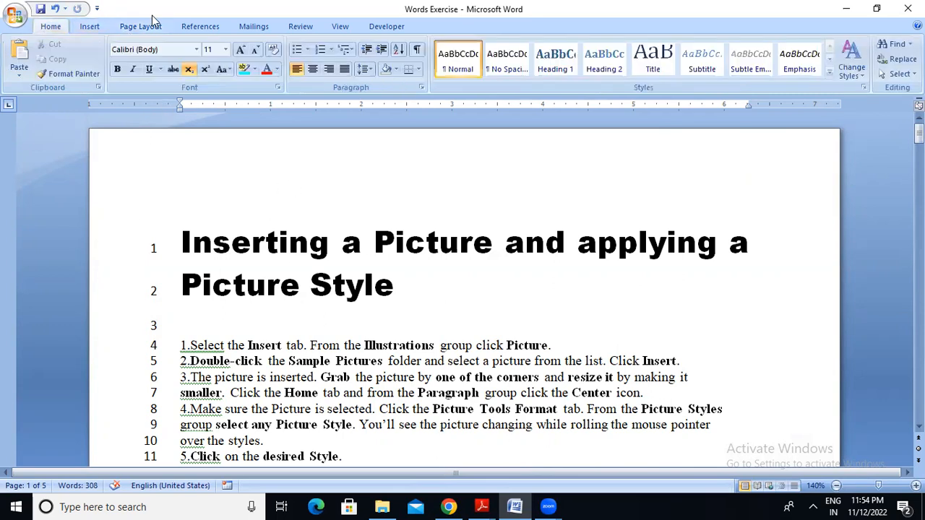
left_click(145, 26)
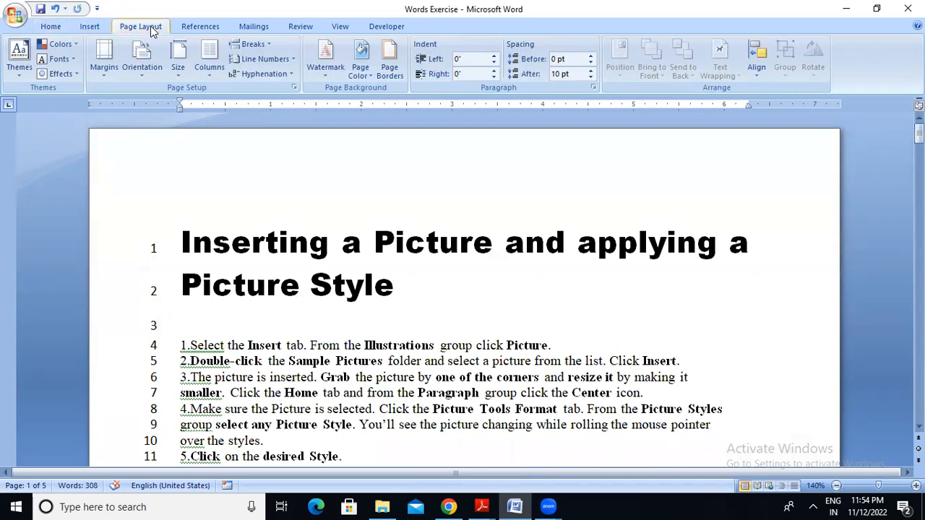
left_click(390, 64)
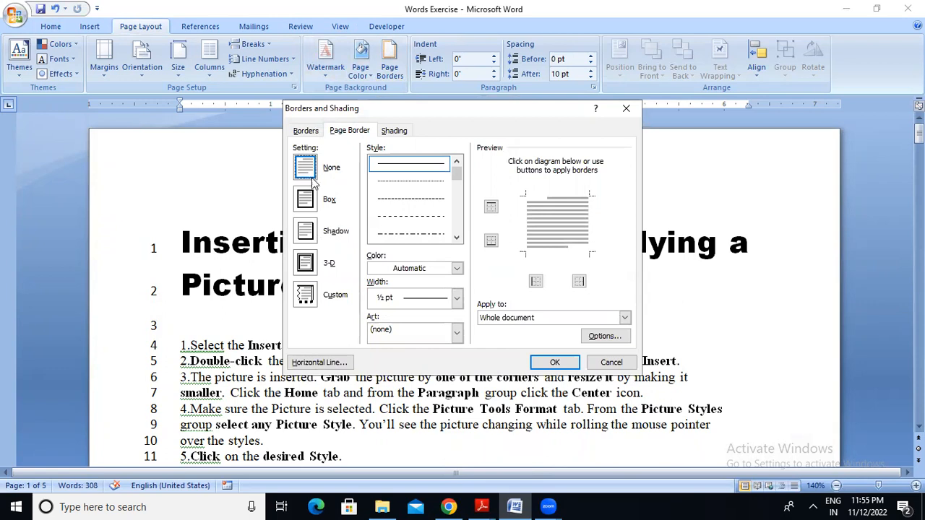
left_click(313, 198)
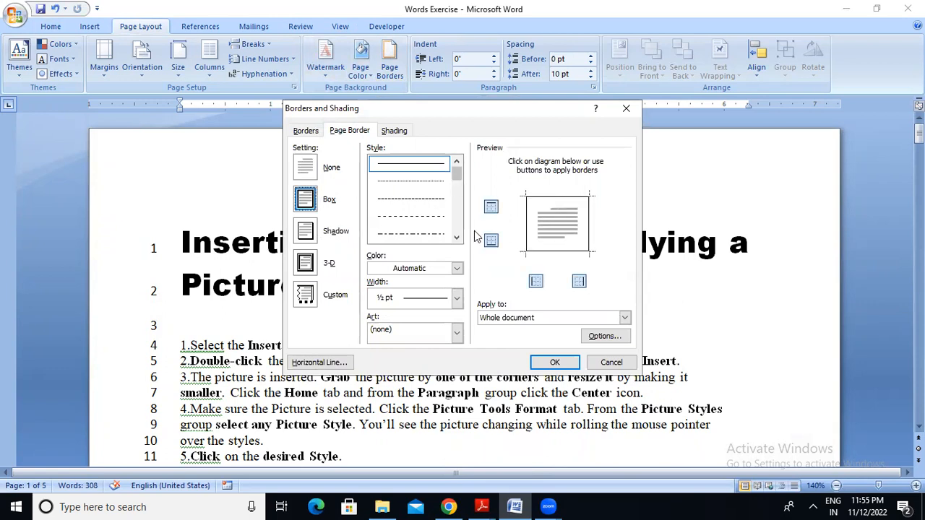
left_click(551, 364)
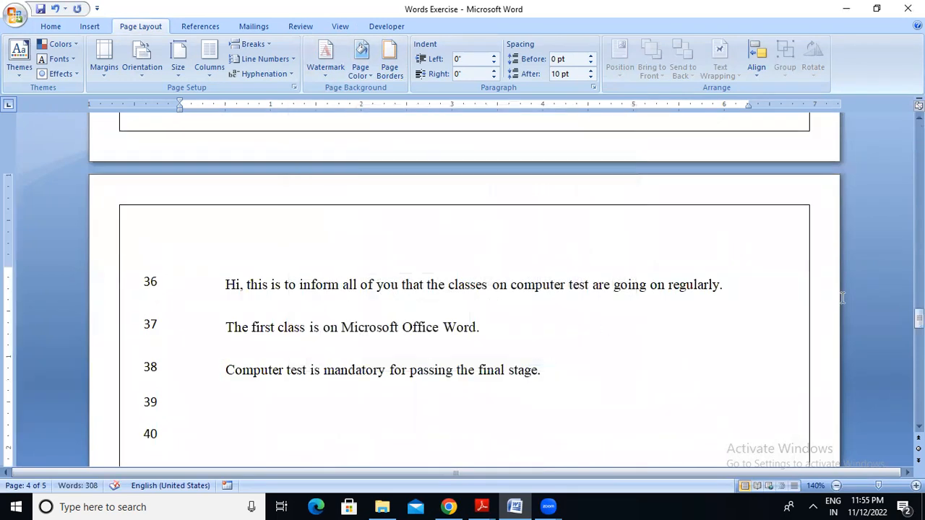
left_click_drag(919, 318, 919, 257)
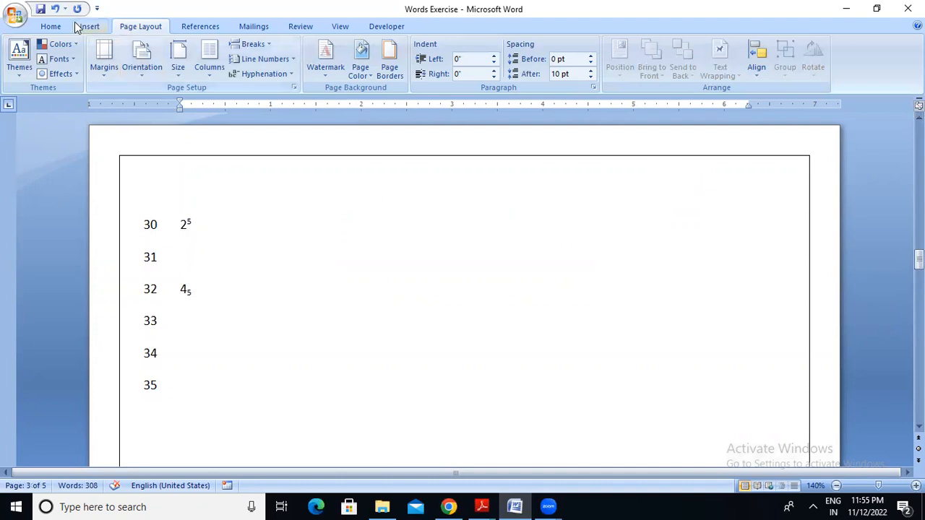
left_click(55, 8)
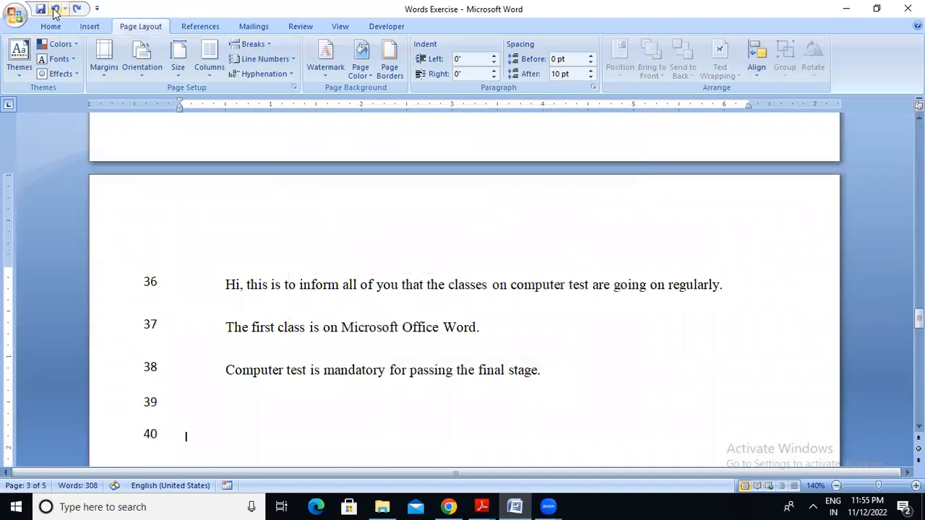
left_click(78, 8)
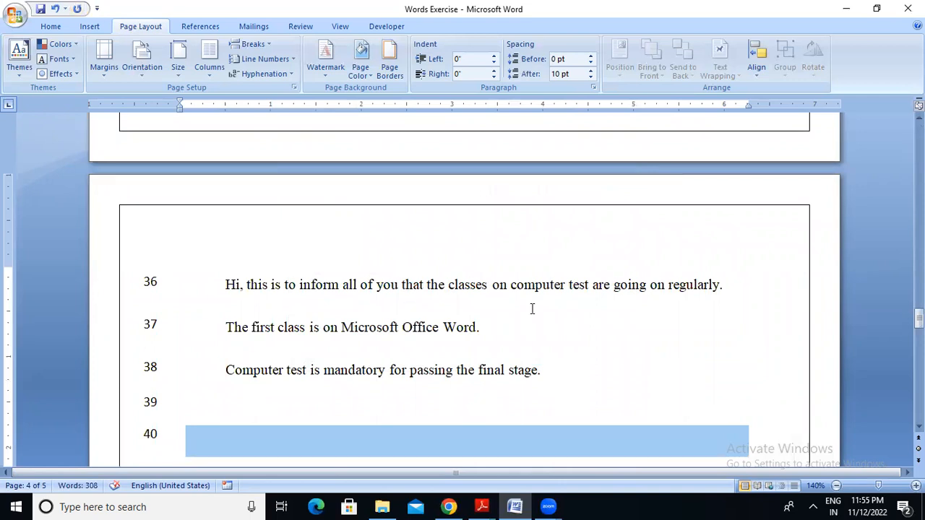
- Change the Box page border's line style to the finely dashed line
left_click(398, 80)
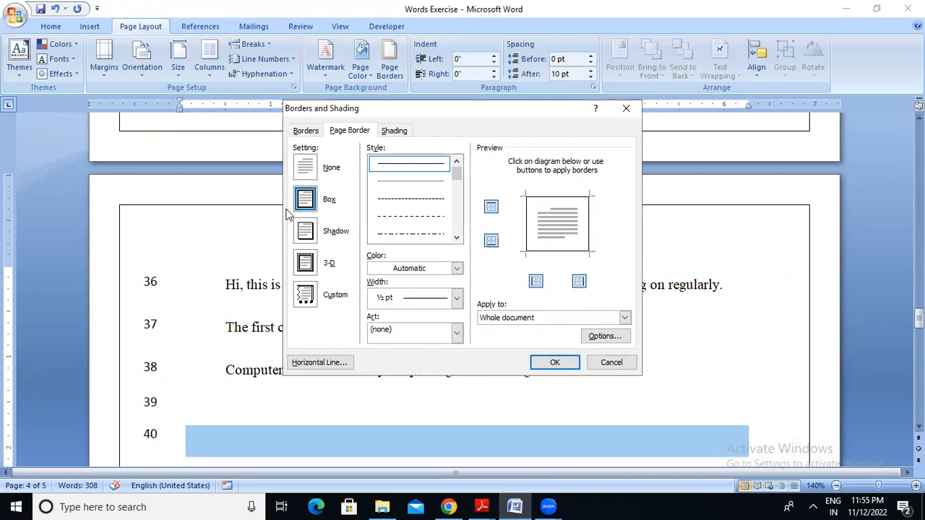
left_click(396, 199)
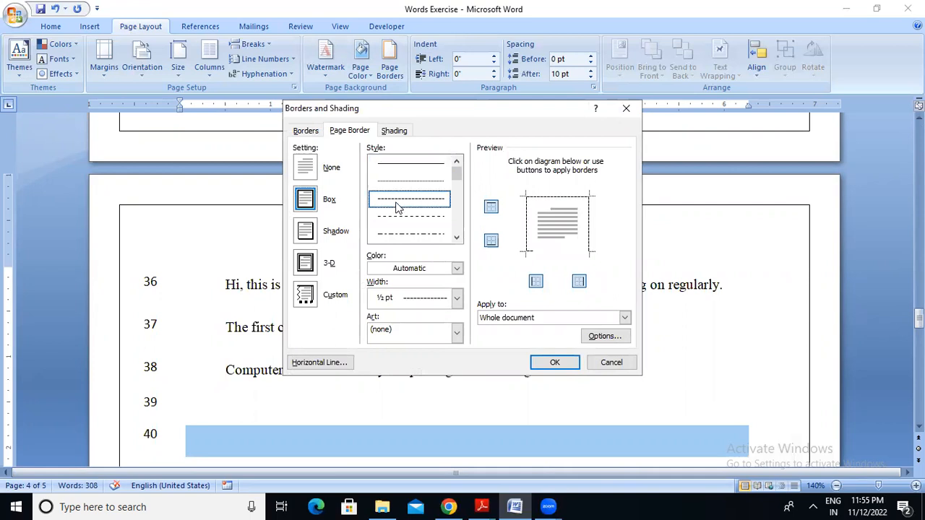
left_click(555, 363)
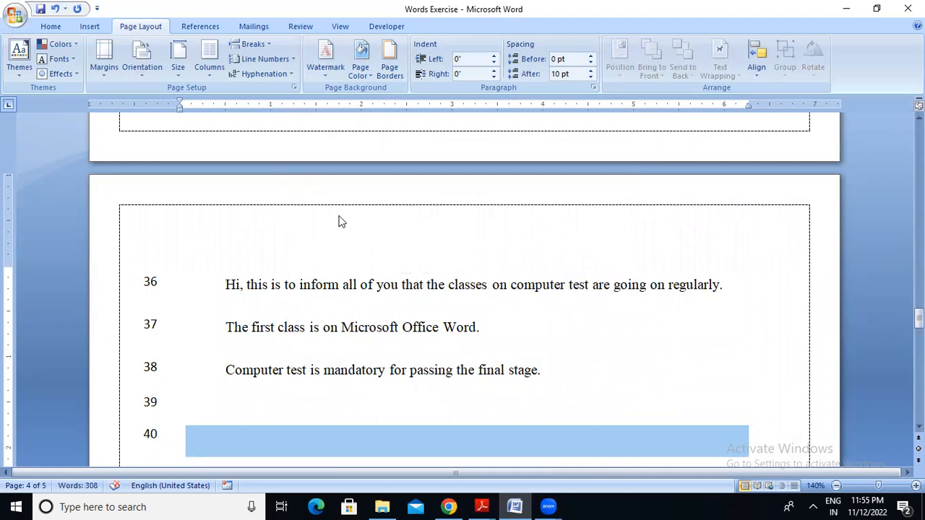
- Limit the dashed page border to This section - First page only and check it on page 1
left_click(388, 72)
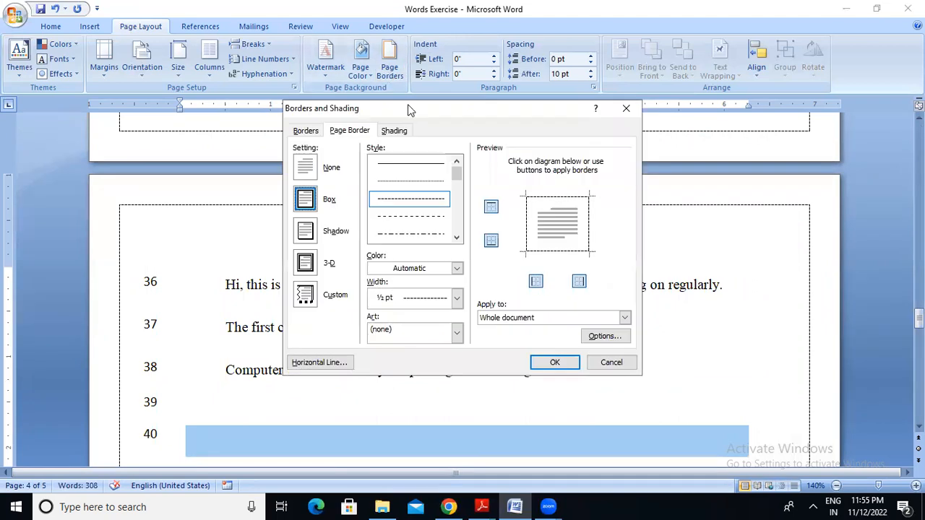
left_click(544, 318)
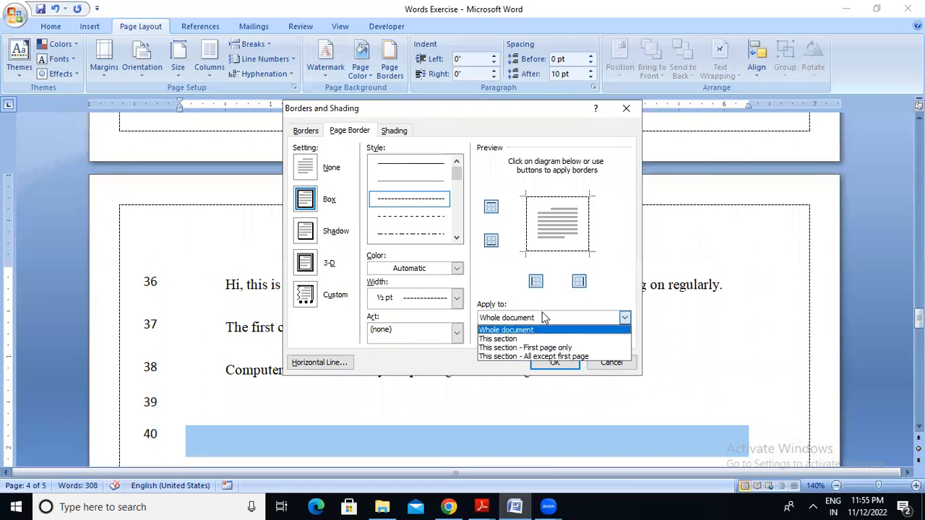
left_click(559, 348)
left_click(554, 362)
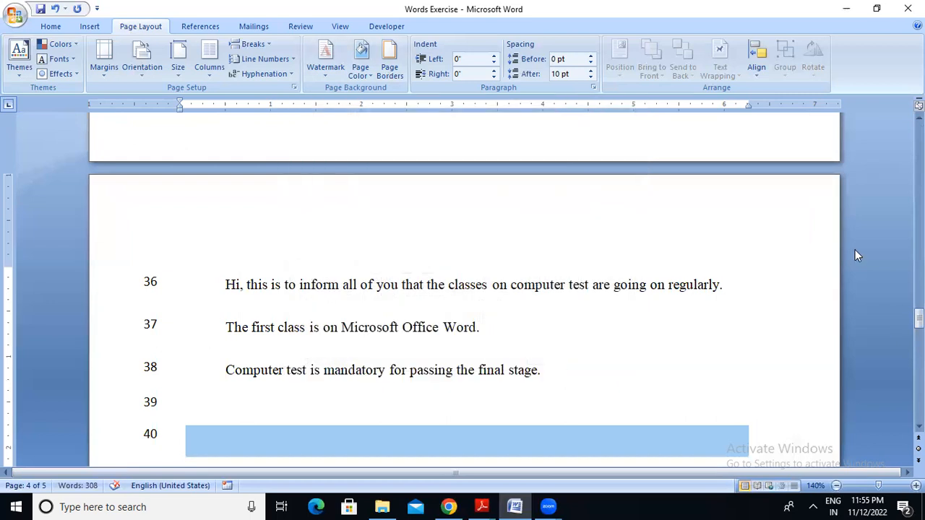
left_click_drag(918, 318, 918, 132)
- Set the dashed page border to apply to the whole document and colour it standard red
left_click(395, 74)
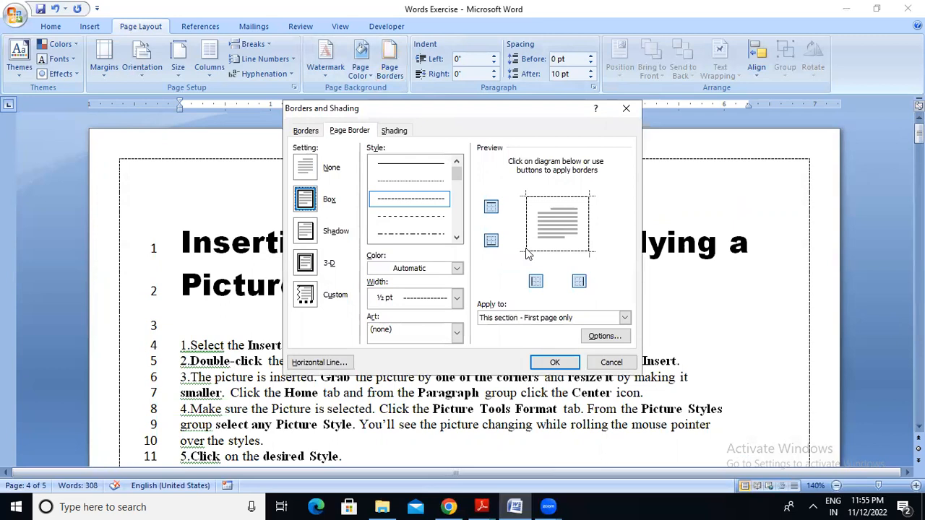
left_click(543, 320)
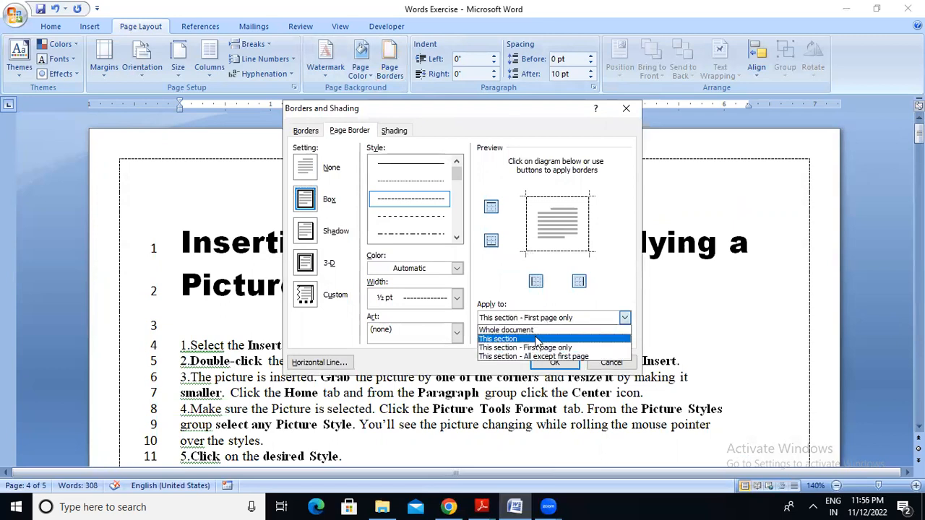
left_click(549, 329)
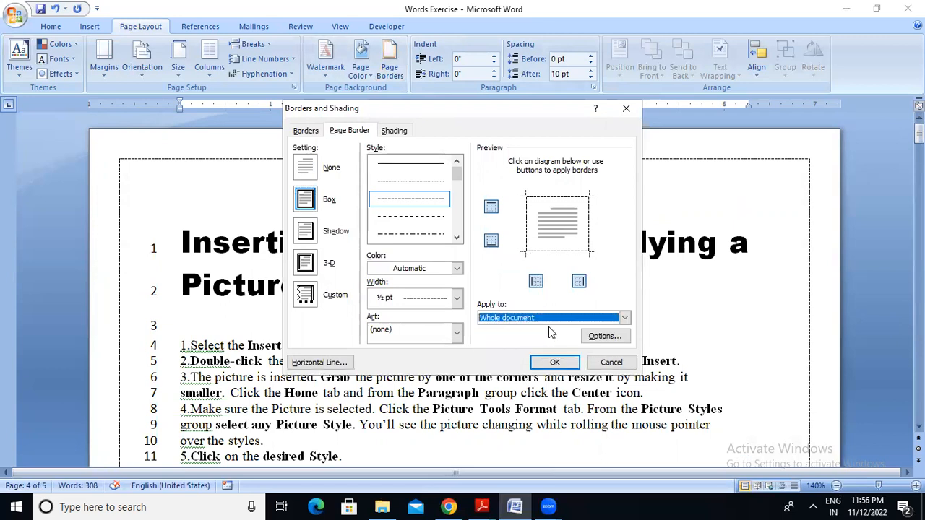
left_click(456, 269)
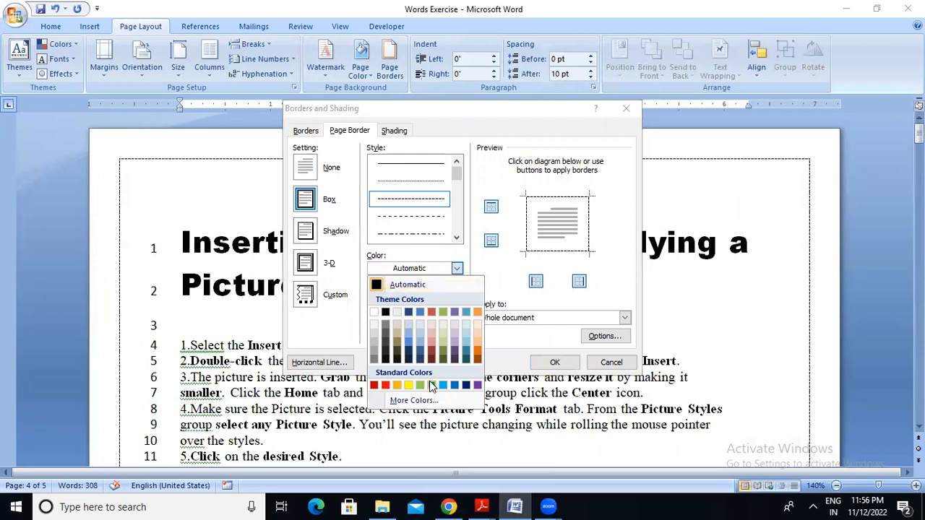
left_click(385, 386)
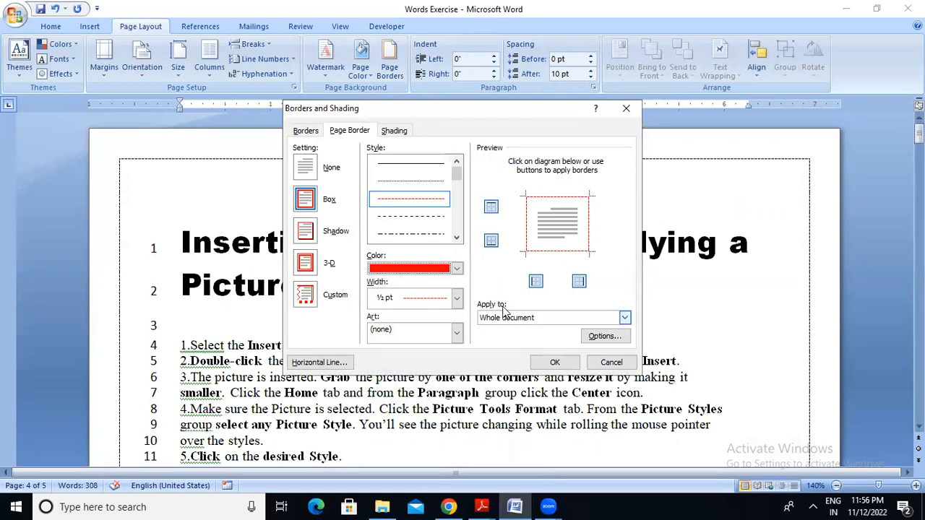
- Set the red dashed border's width to 2 ¼ pt without any art, apply it, and check it on page 1
left_click(456, 298)
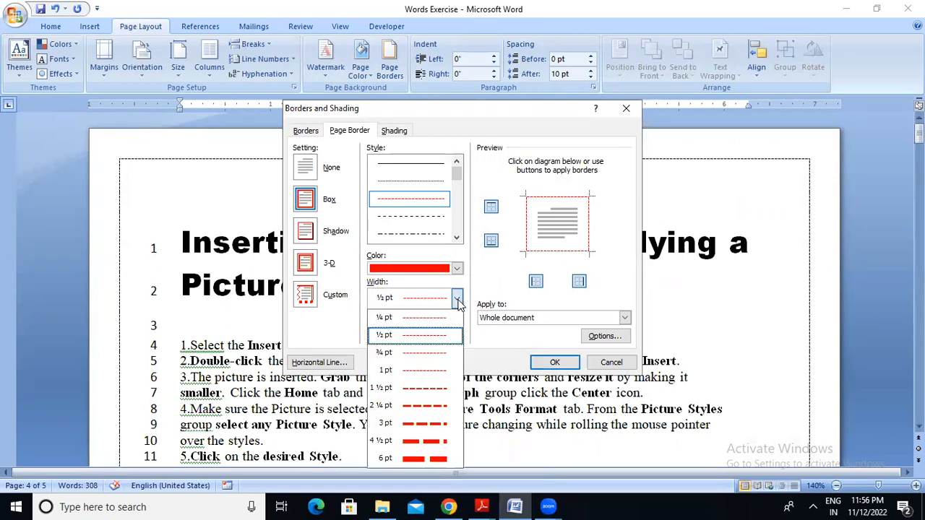
left_click(431, 373)
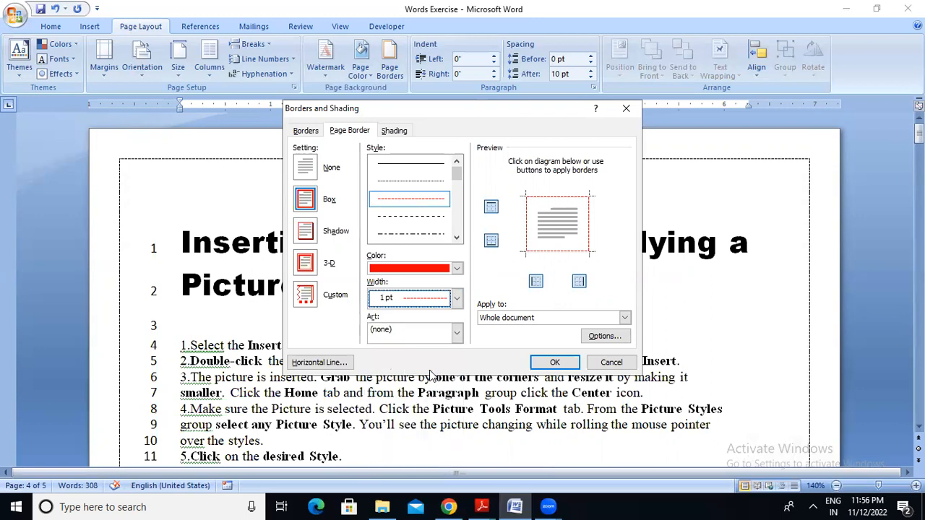
left_click(456, 302)
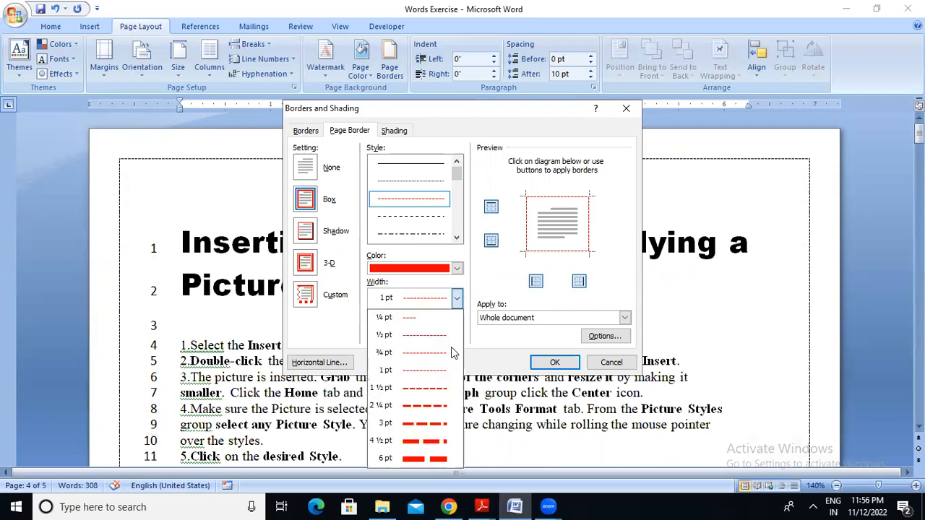
left_click(435, 407)
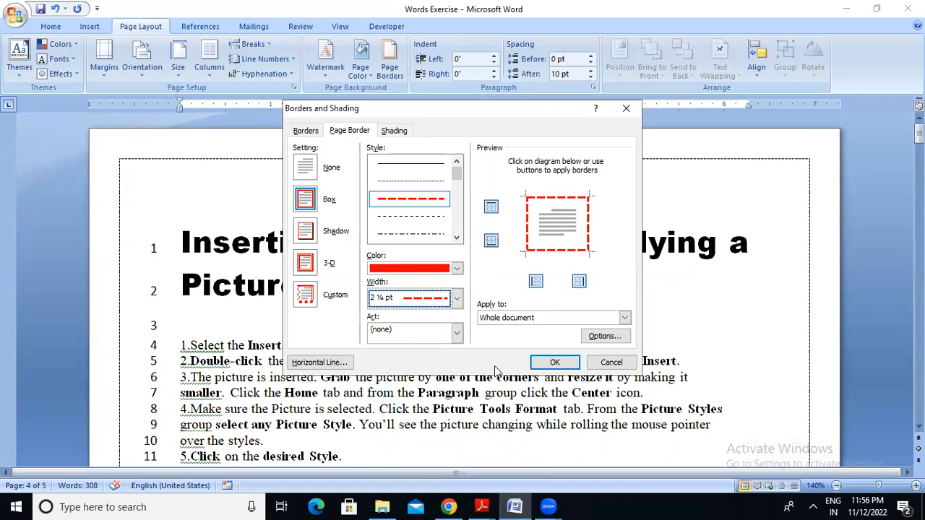
left_click(457, 333)
left_click(457, 333)
left_click(457, 333)
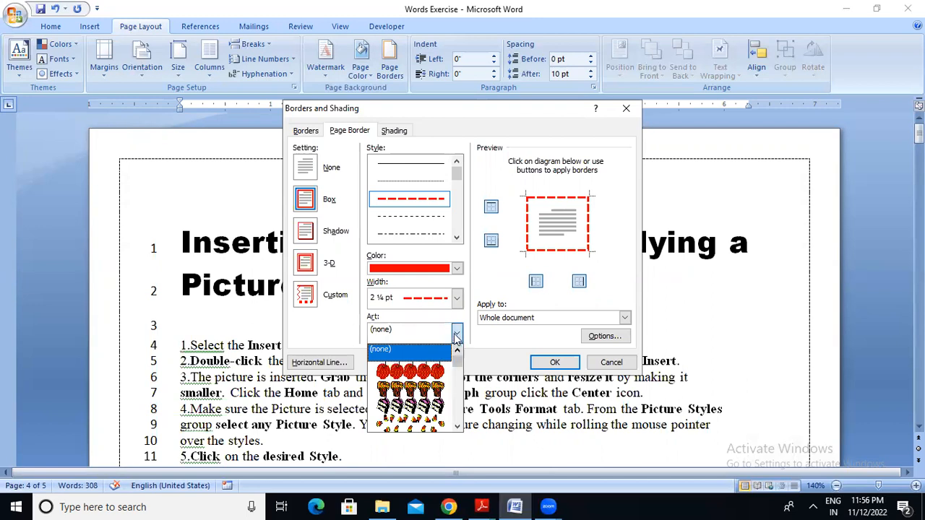
left_click(457, 333)
left_click(549, 362)
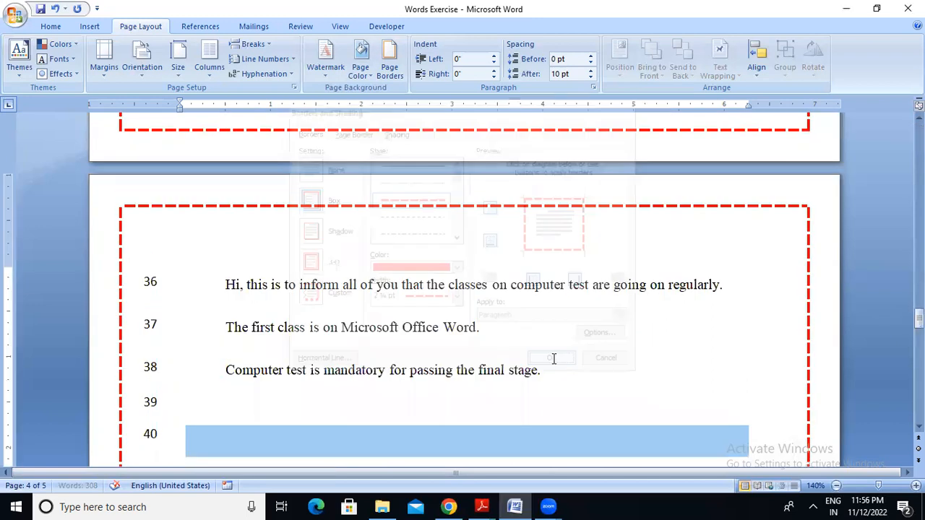
left_click_drag(919, 319, 875, 119)
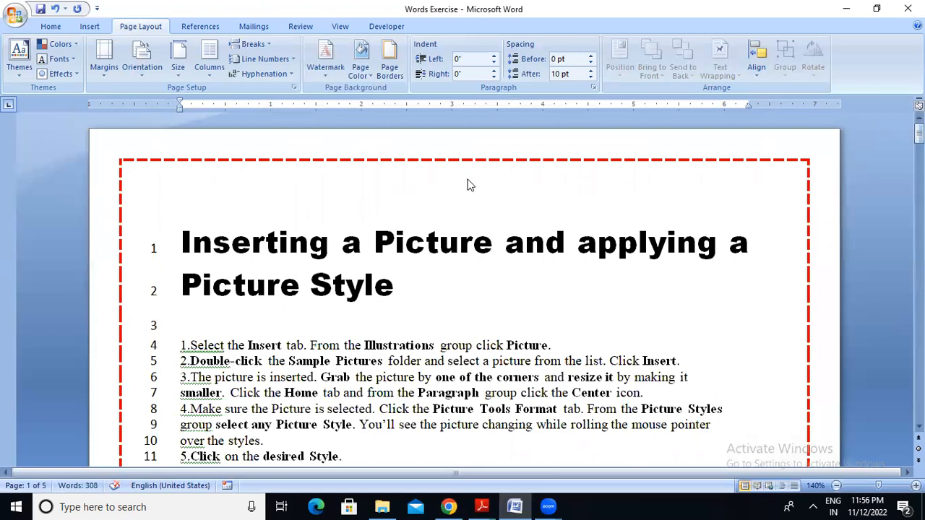
mouse_move(919, 132)
left_mouse_down()
mouse_move(919, 179)
mouse_move(919, 132)
left_mouse_up()
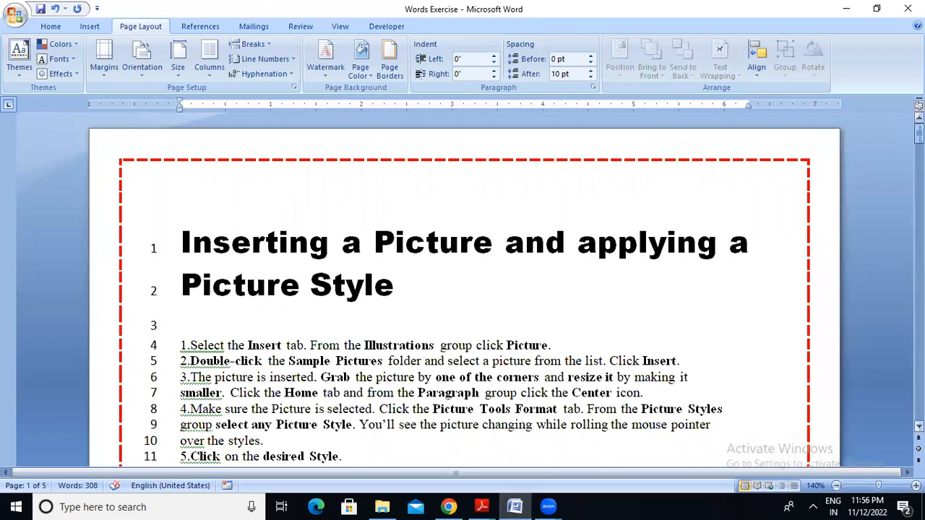
- Replace the dashed line with the red apples art border on the whole document and check it on page 1
left_click(400, 72)
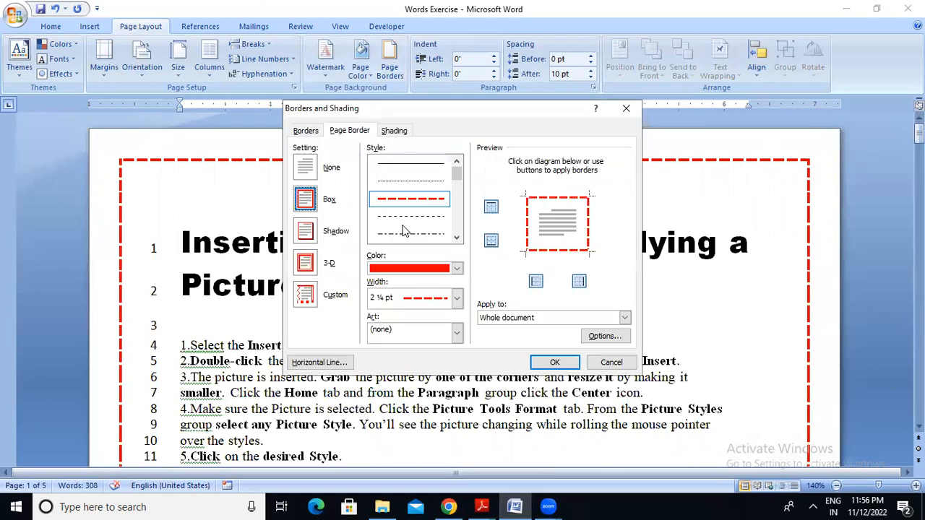
left_click(456, 331)
left_click(410, 372)
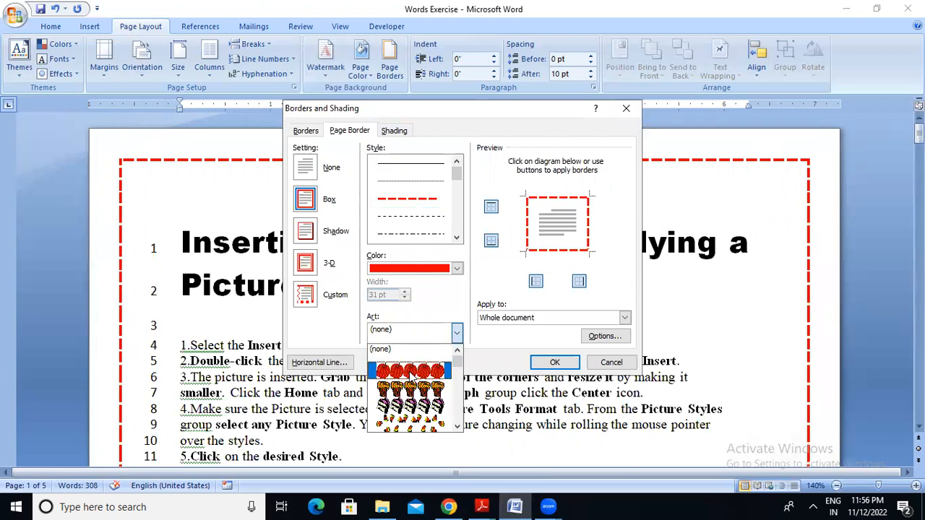
left_click(554, 363)
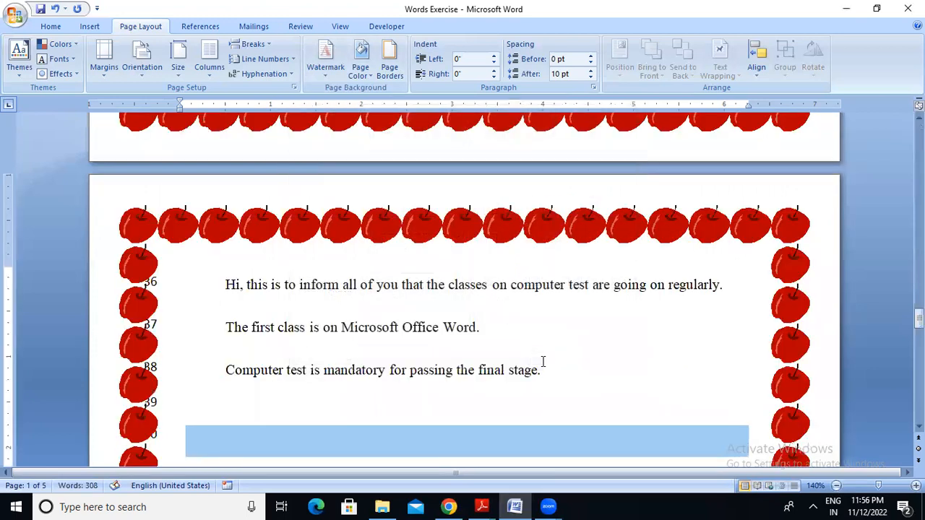
left_click_drag(918, 318, 919, 135)
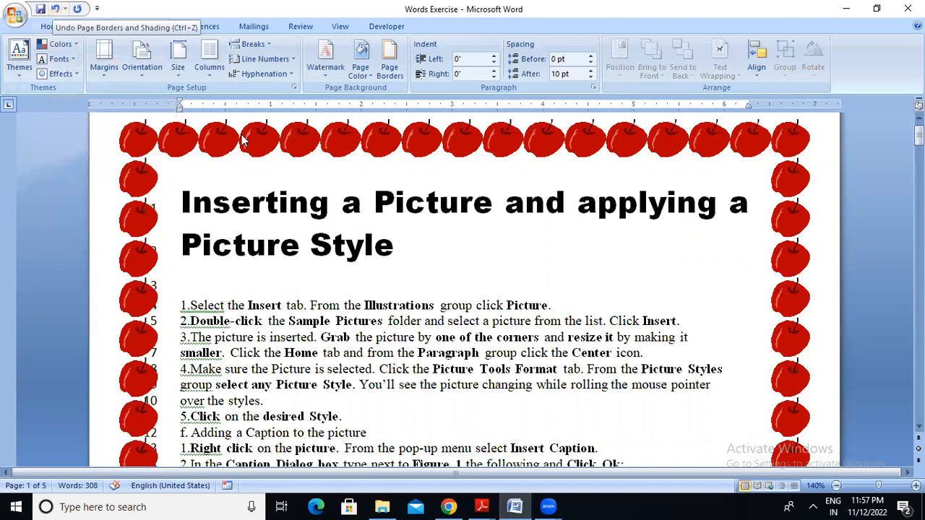
- Undo the last four page border changes, back to the plain thin box border
left_click(55, 11)
left_click(55, 10)
left_click(54, 10)
left_click(55, 11)
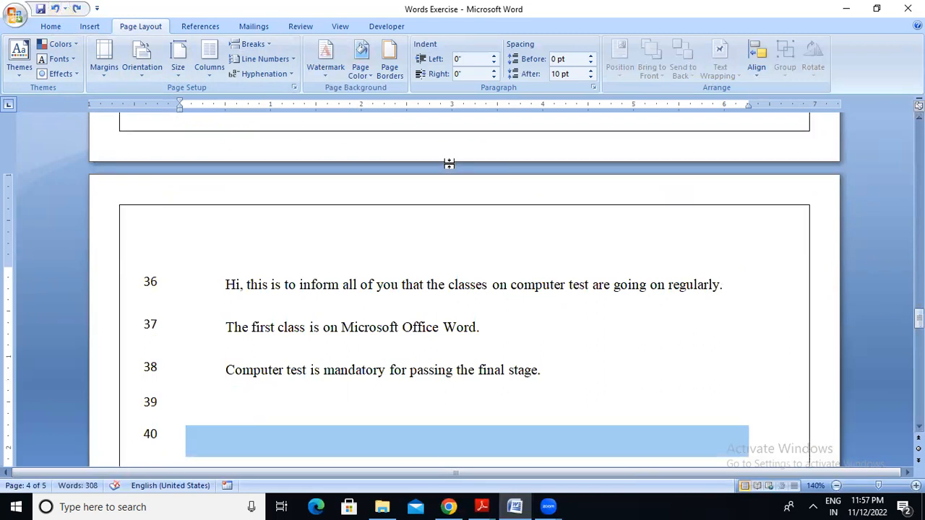
- Apply the 3-D setting with a ½ pt solid line to the whole document's page border
left_click(390, 58)
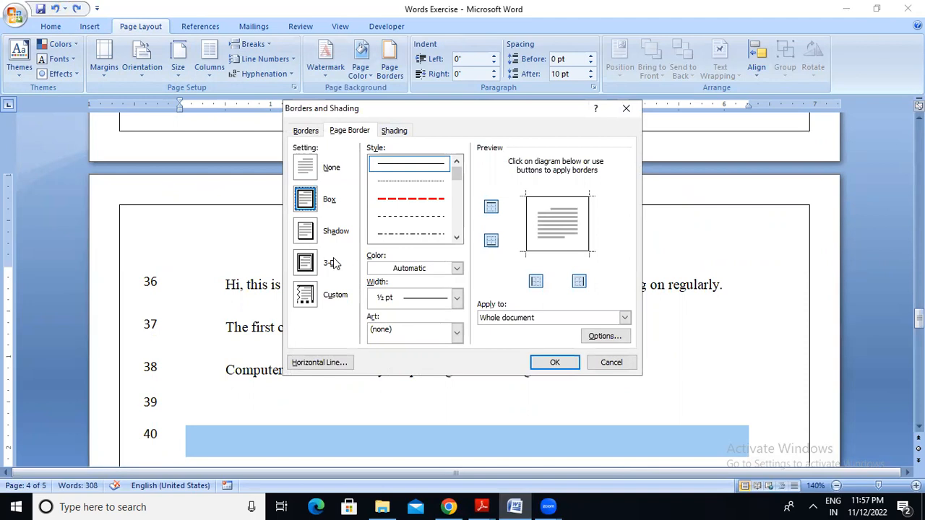
left_click(307, 266)
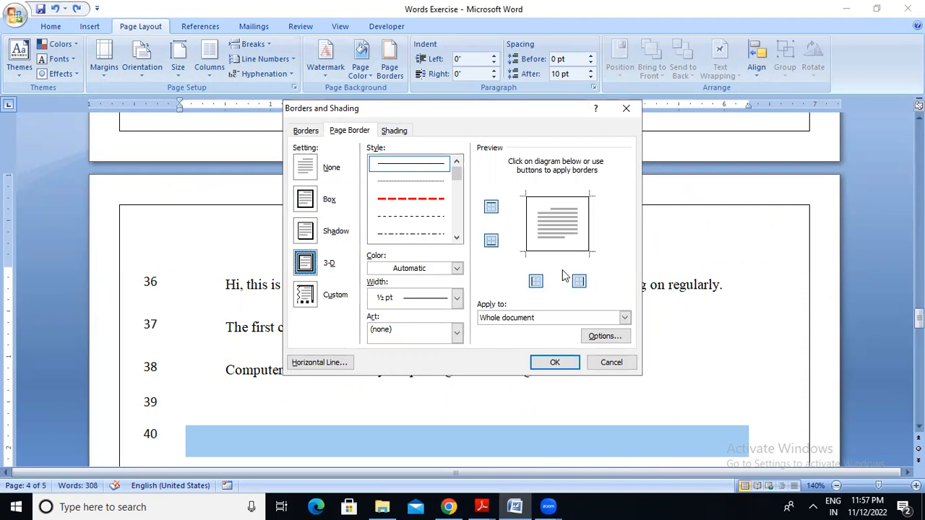
left_click(571, 363)
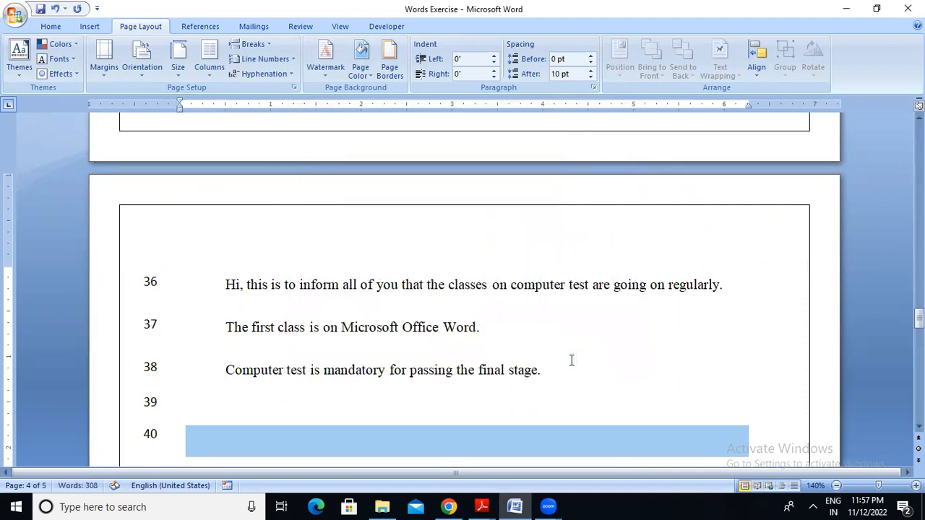
left_click_drag(919, 319, 860, 128)
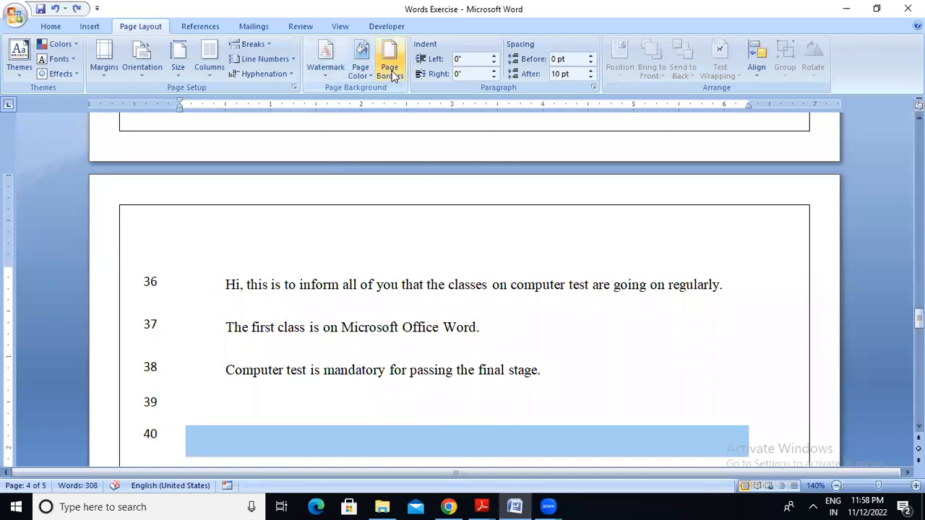
- Preview the 3-D and Shadow page border settings, and set the border back to Box
left_click(392, 71)
left_click(304, 264)
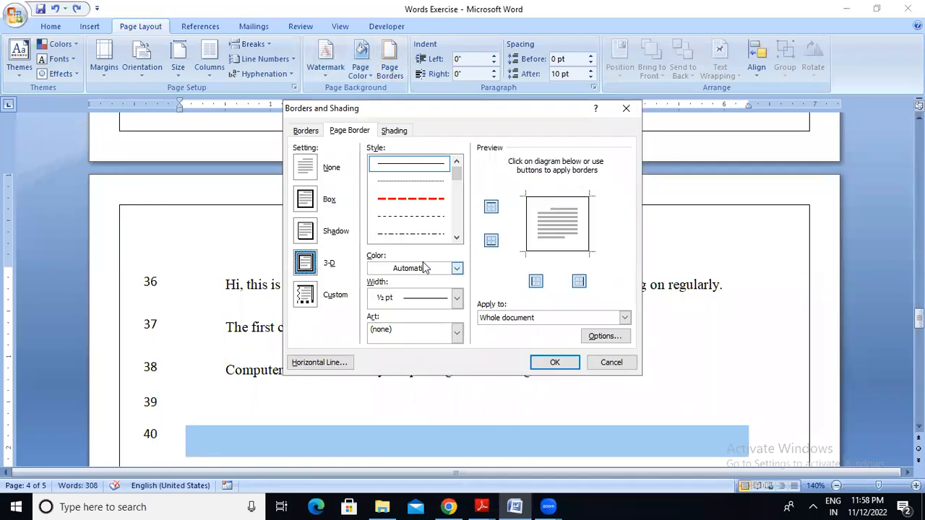
left_click(315, 233)
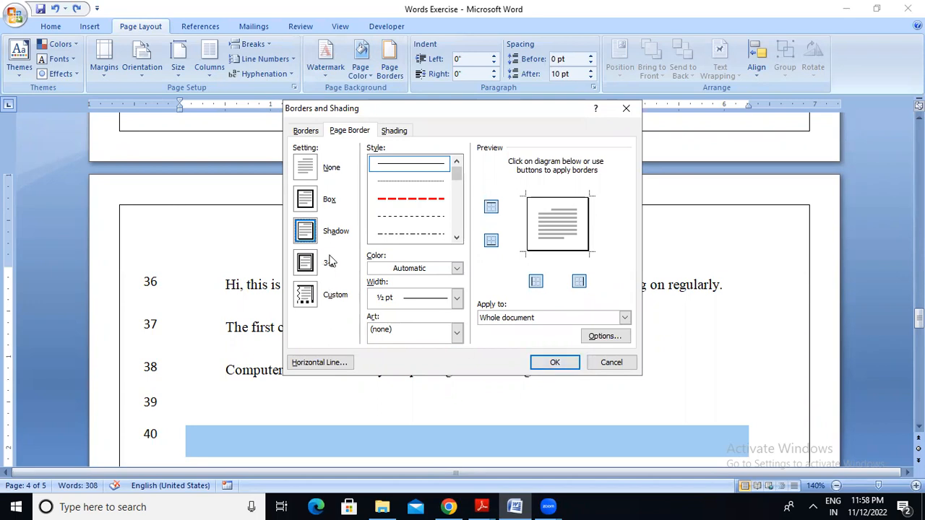
left_click(312, 198)
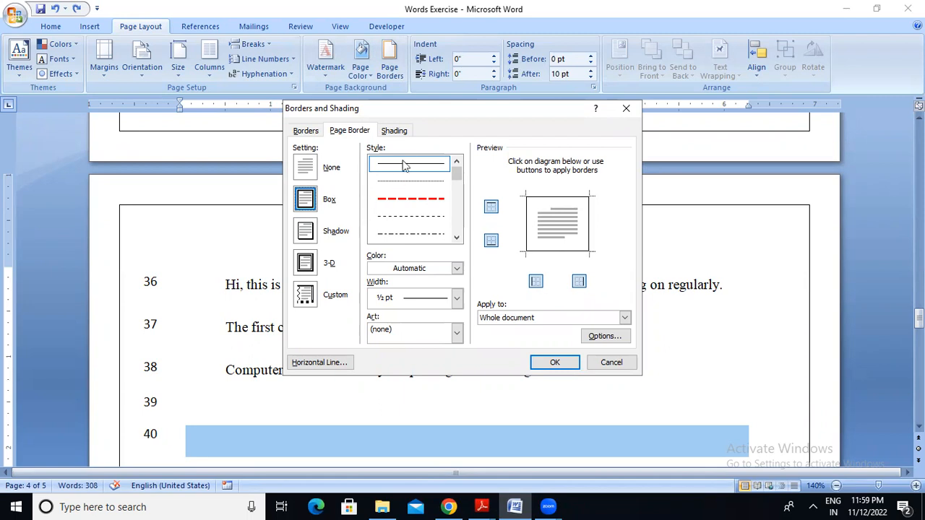
- Look through the paragraph shading fill colours without choosing one, and confirm the Borders and Shading settings
left_click(393, 130)
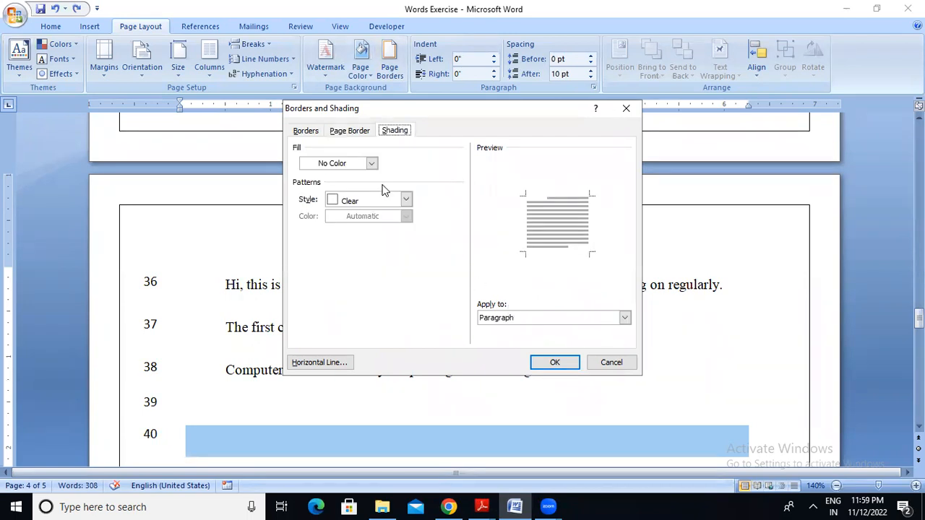
left_click(372, 165)
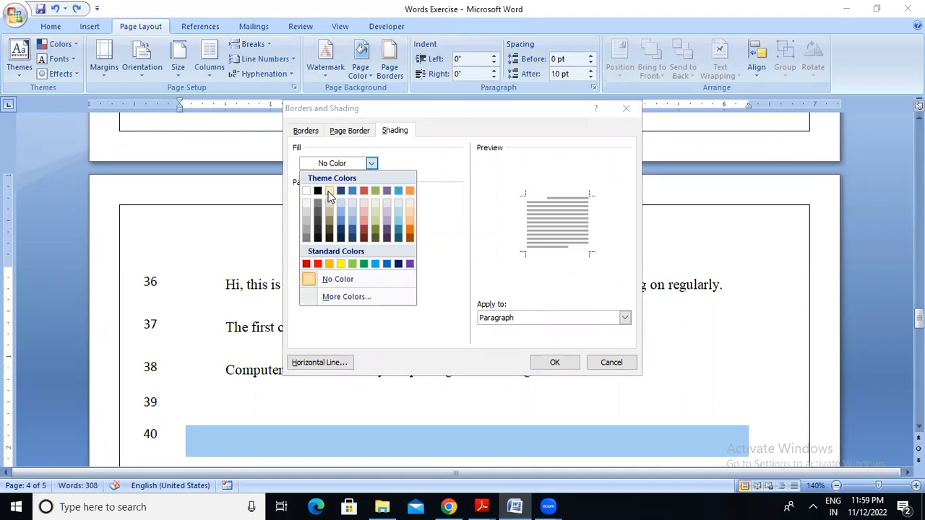
left_click(445, 287)
left_click(555, 363)
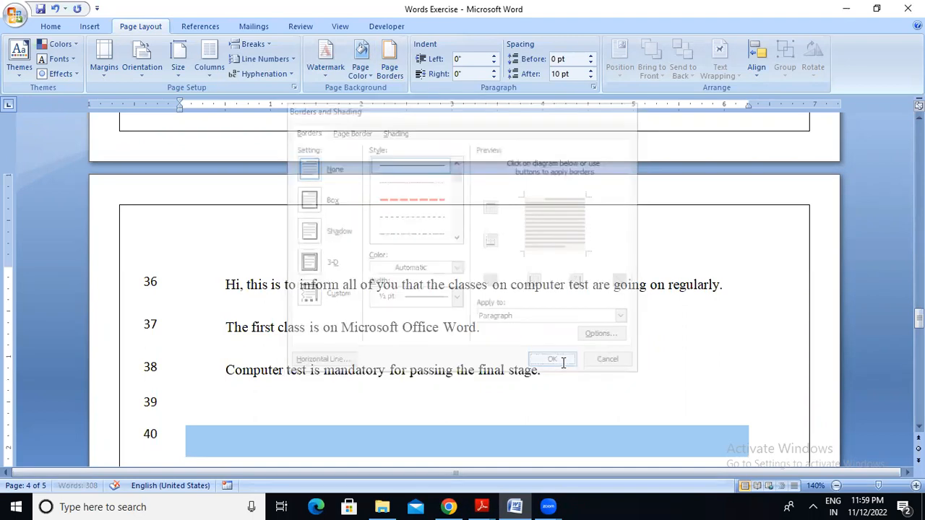
- Select numbered instructions 1 to 4 on page 1 and open the shading fill colour choices for them
left_click_drag(919, 319, 919, 134)
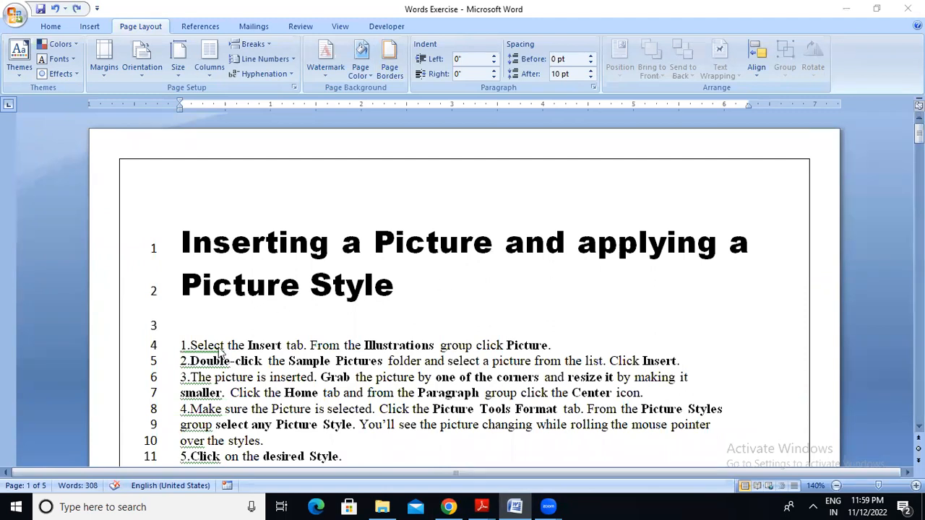
left_click_drag(182, 345, 471, 434)
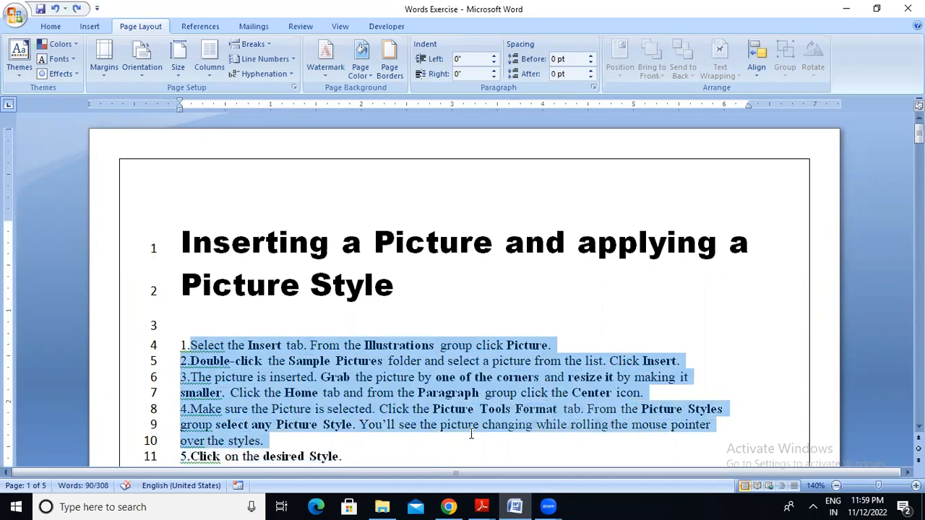
left_click(389, 57)
left_click(398, 131)
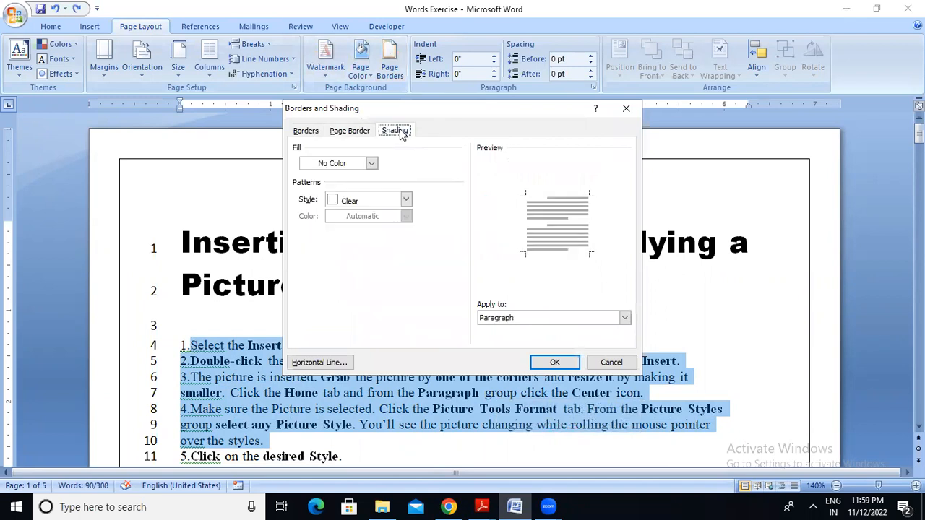
left_click(372, 165)
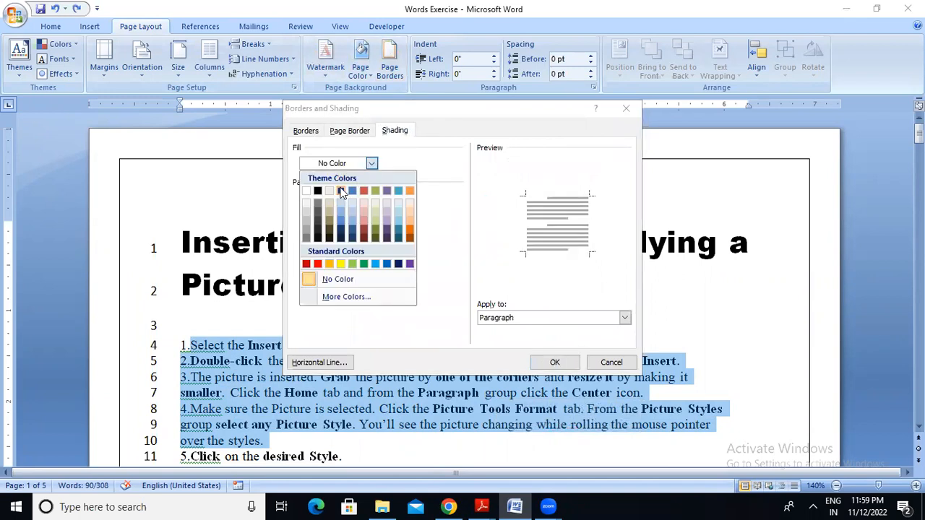